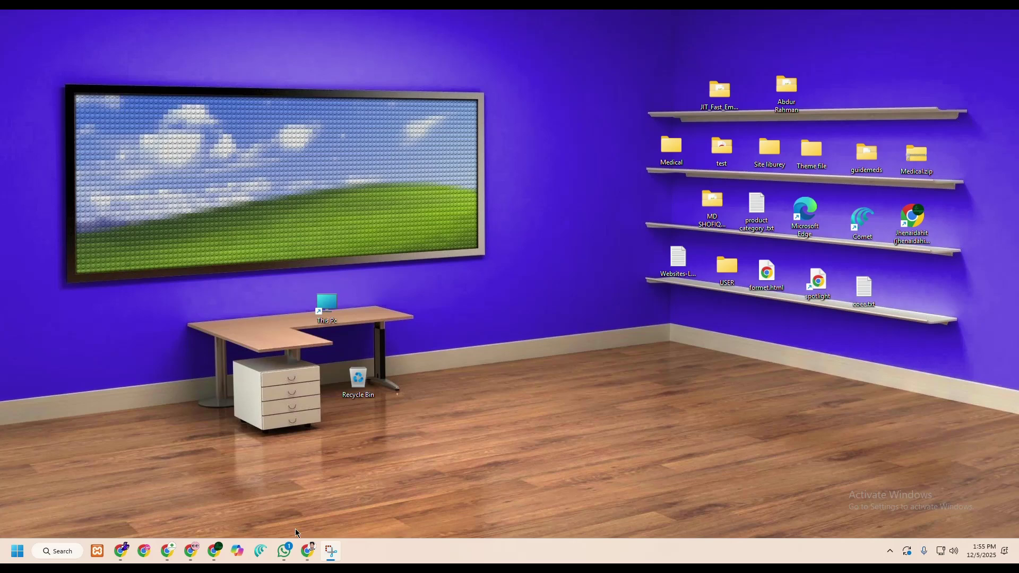
# - Switch to the Chrome window and search Google for "vs code download"
pyautogui.moveTo(309, 553)
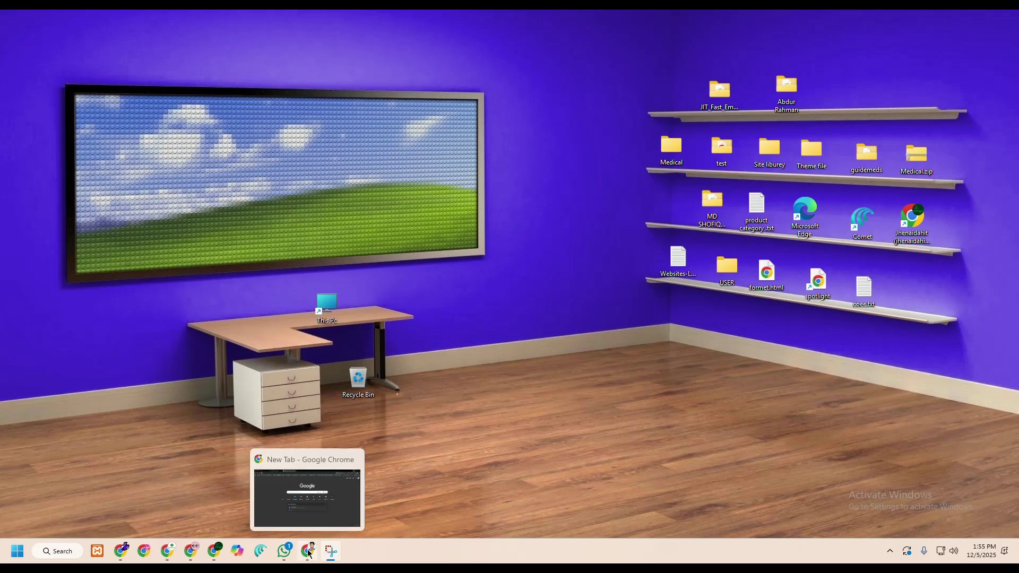
pyautogui.click(309, 553)
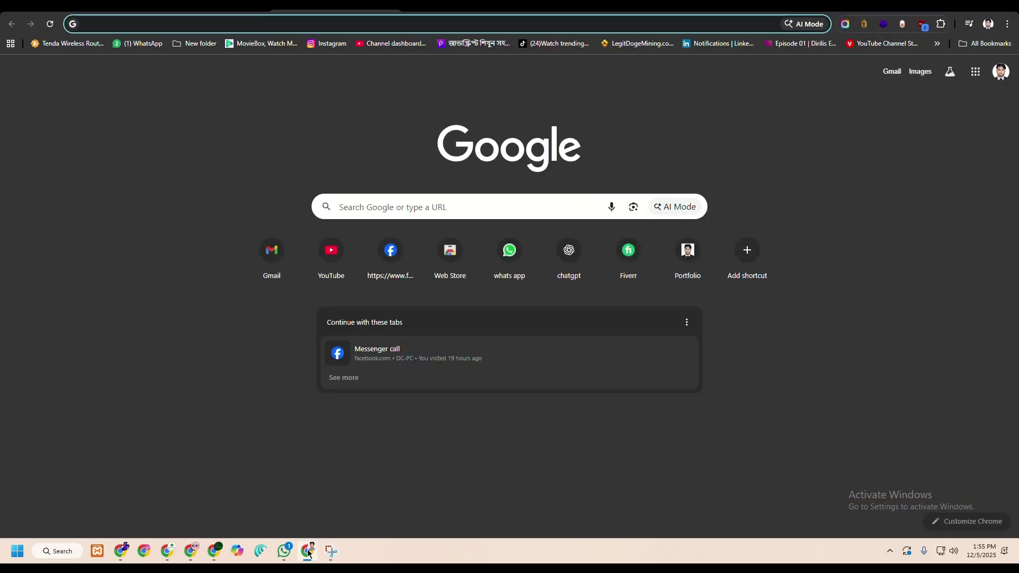
pyautogui.hotkey('ctrl', 'Tab')
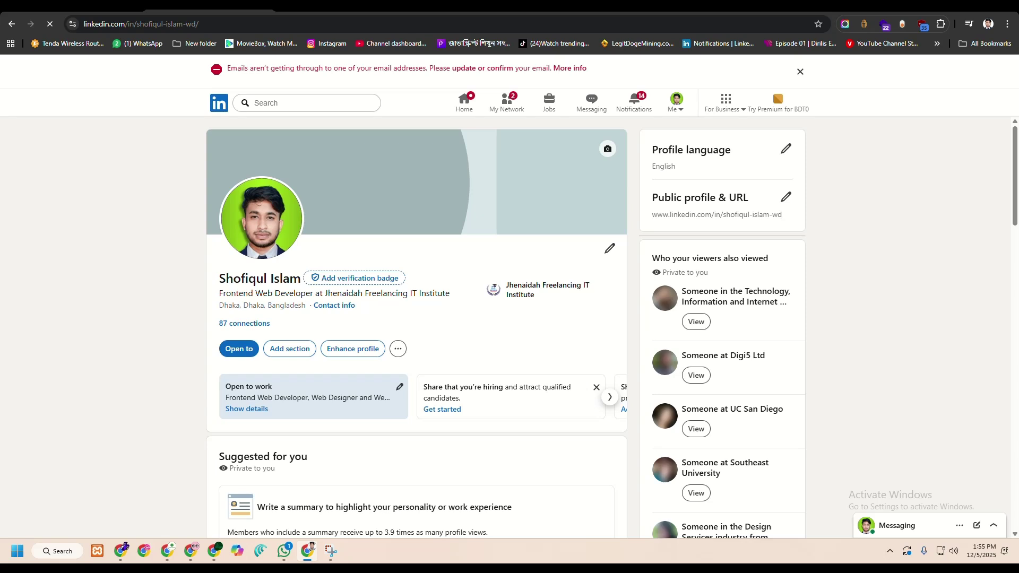
pyautogui.hotkey('ctrl', 'Tab')
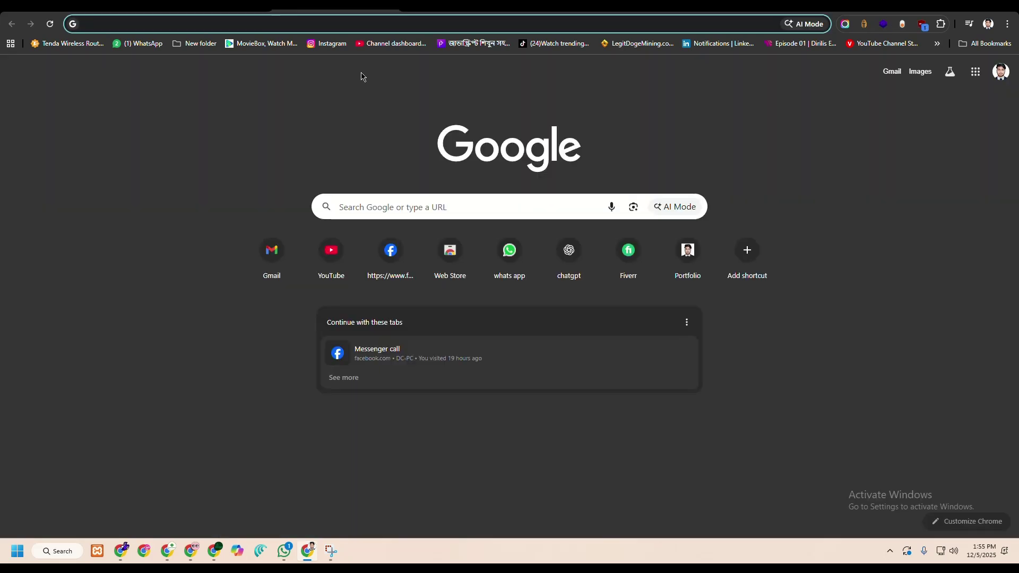
pyautogui.click(422, 202)
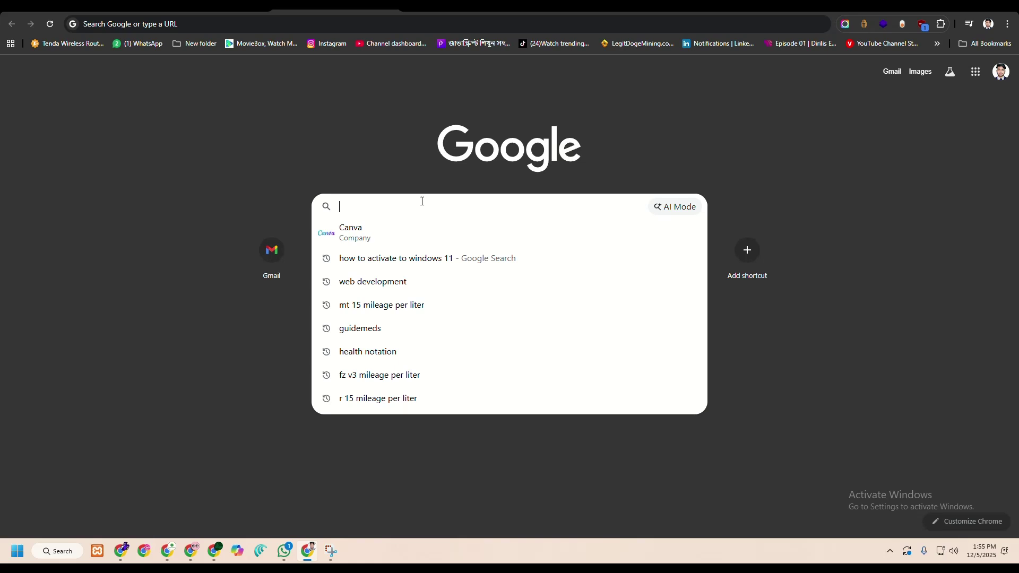
pyautogui.press('Escape')
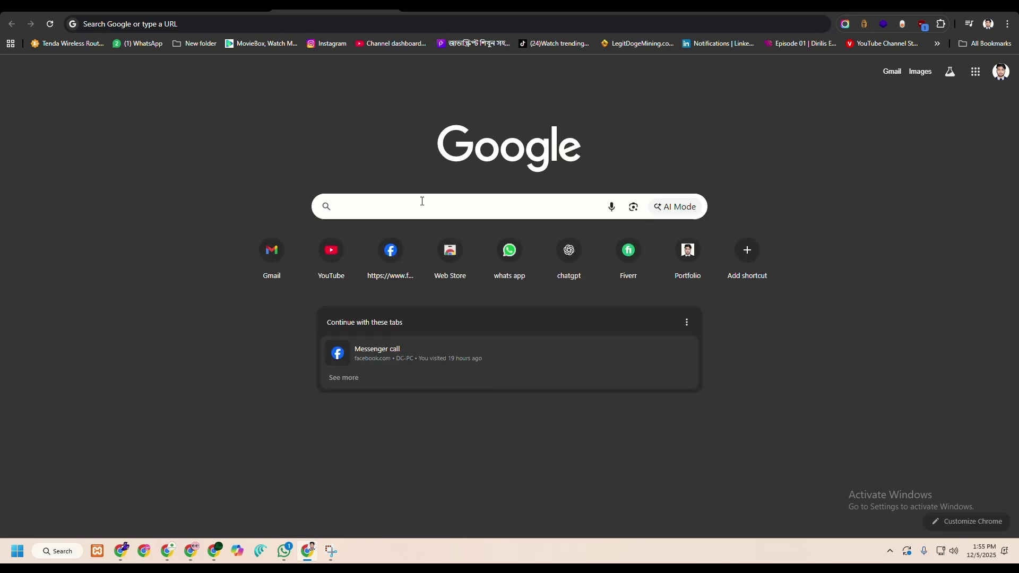
pyautogui.write('Vs')
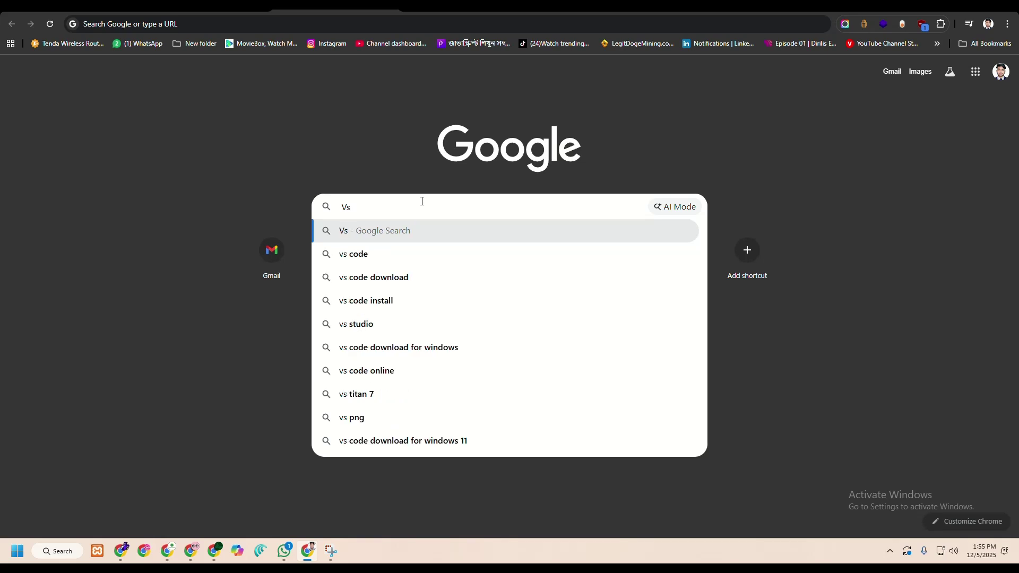
pyautogui.click(449, 274)
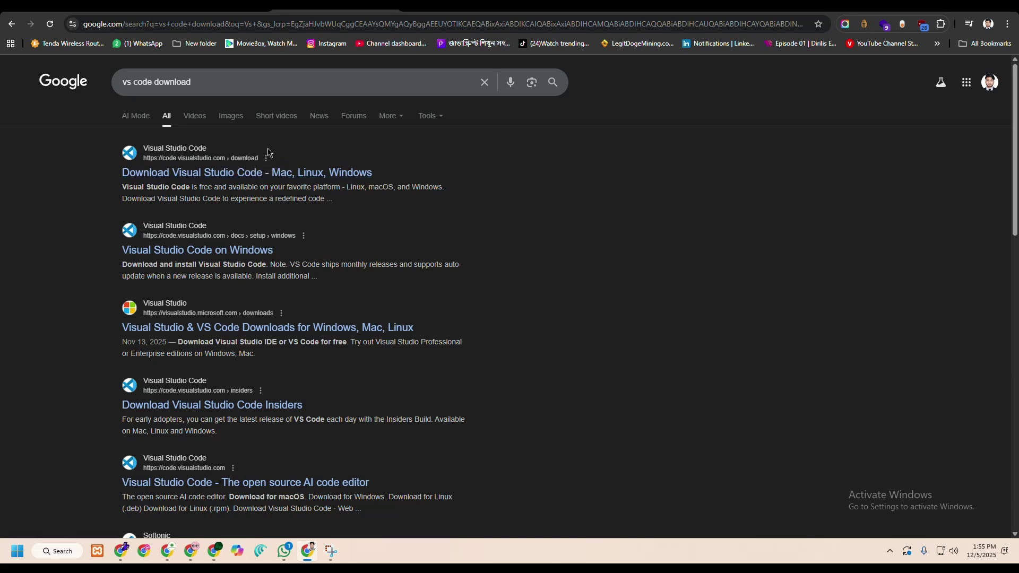
# - Download the Windows version from the official Visual Studio Code download page and run the VSCodeUserSetup-x64-1.106.3.exe installer
pyautogui.click(190, 161)
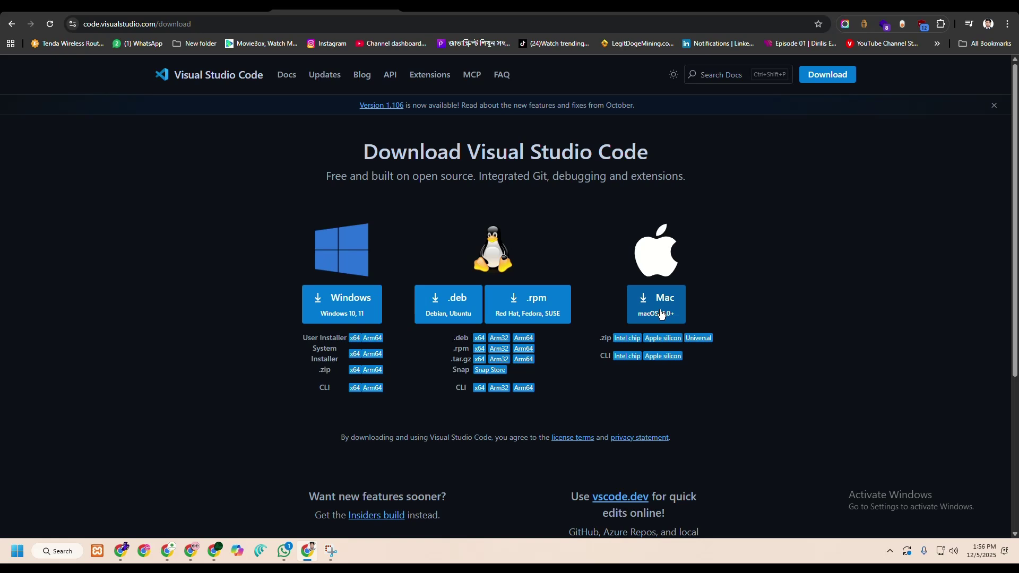
pyautogui.click(333, 310)
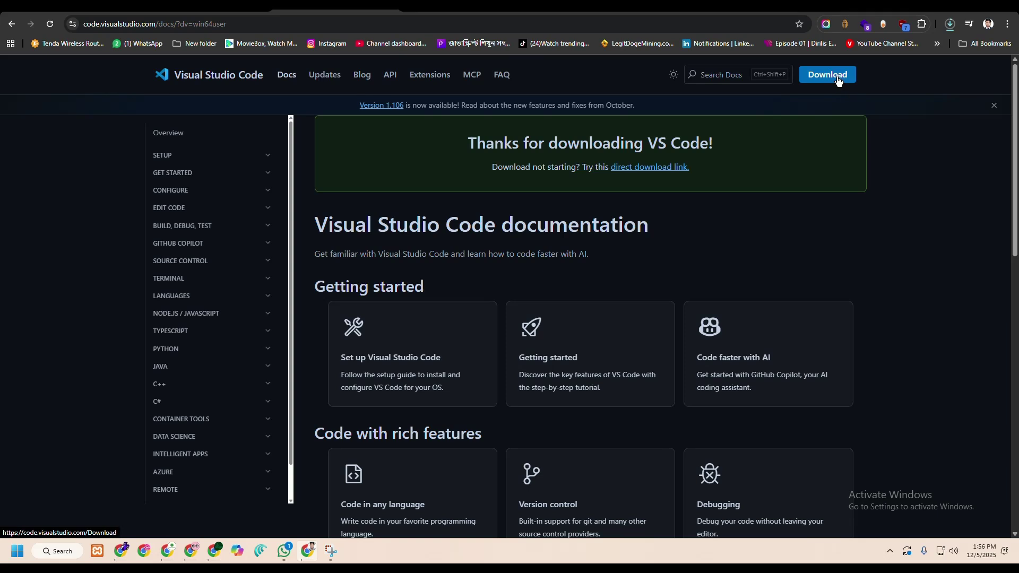
pyautogui.click(950, 25)
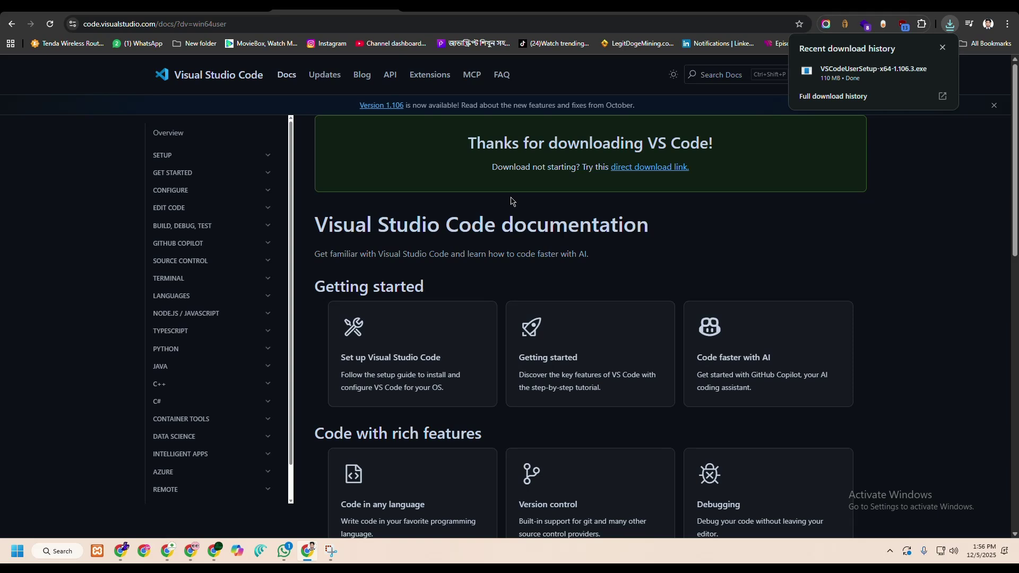
pyautogui.moveTo(874, 70)
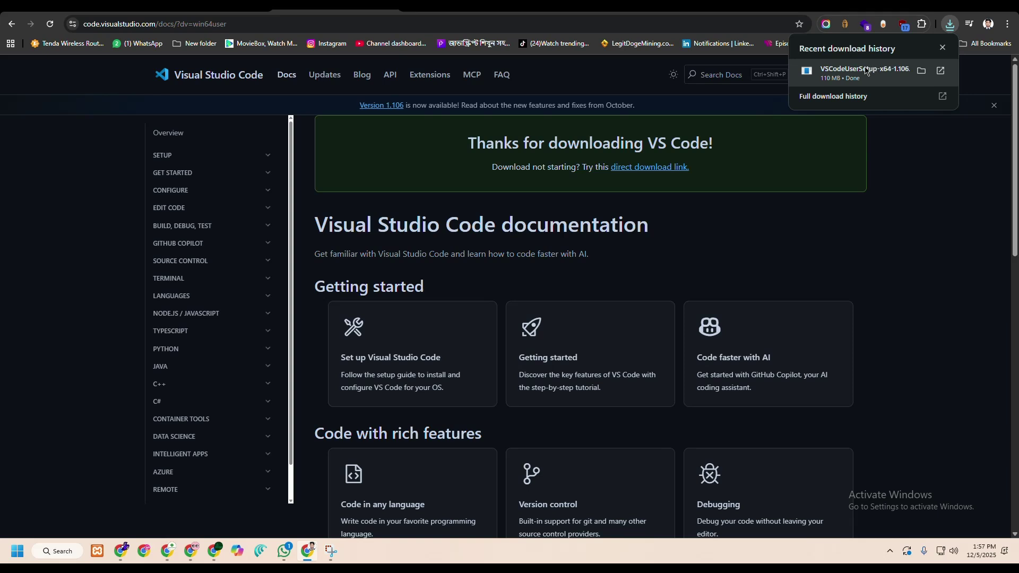
pyautogui.click(867, 71)
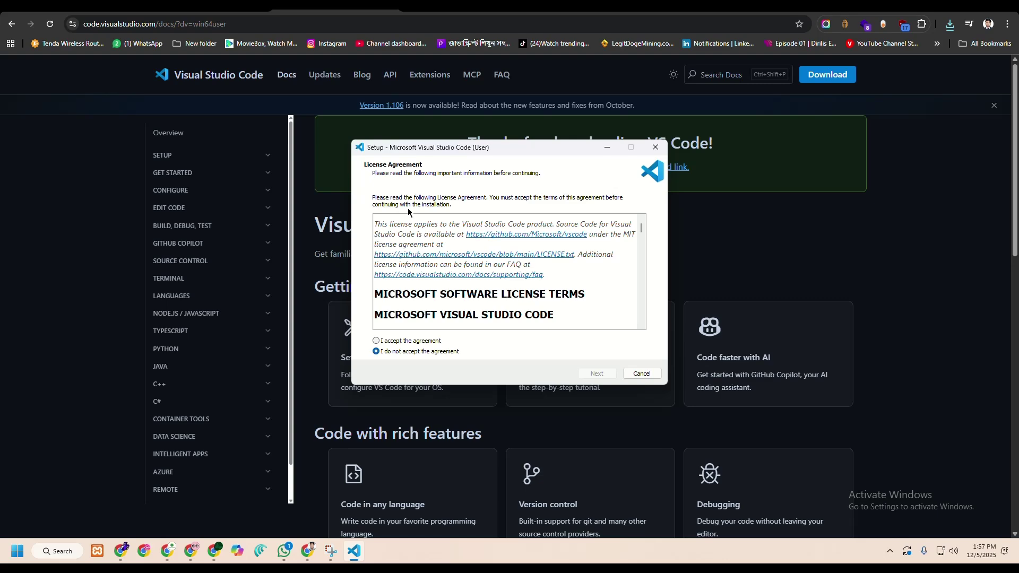
# - Accept the license agreement and keep the default destination location and Start Menu folder for the installation
pyautogui.scroll(-10, 447, 284)
pyautogui.scroll(-4, 447, 283)
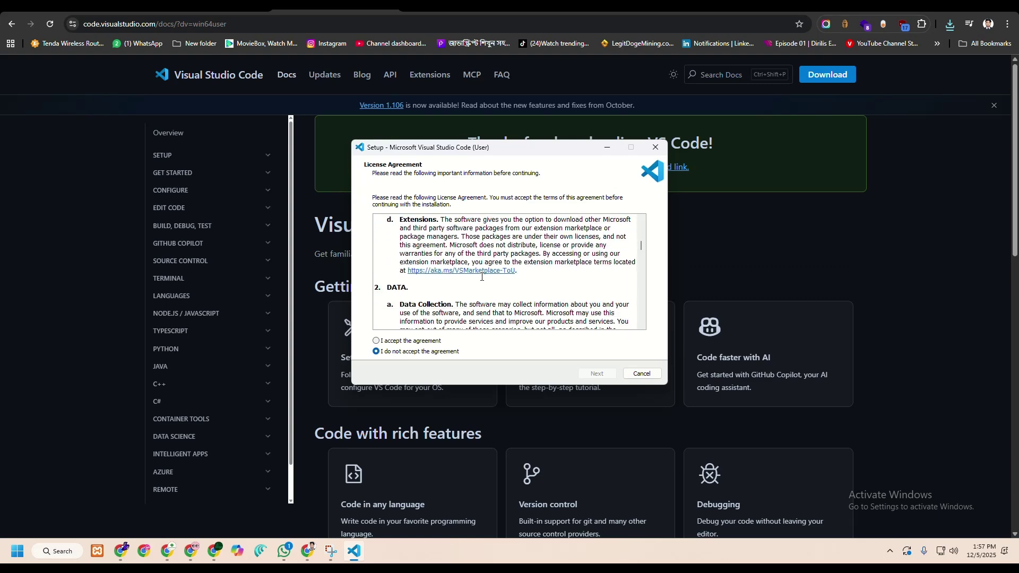
pyautogui.scroll(-6, 410, 244)
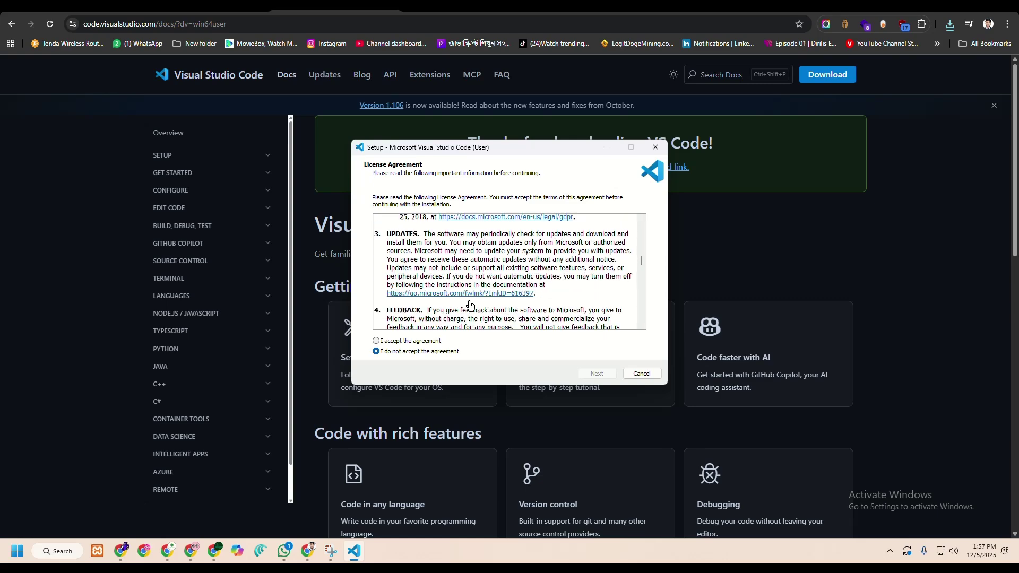
pyautogui.click(377, 341)
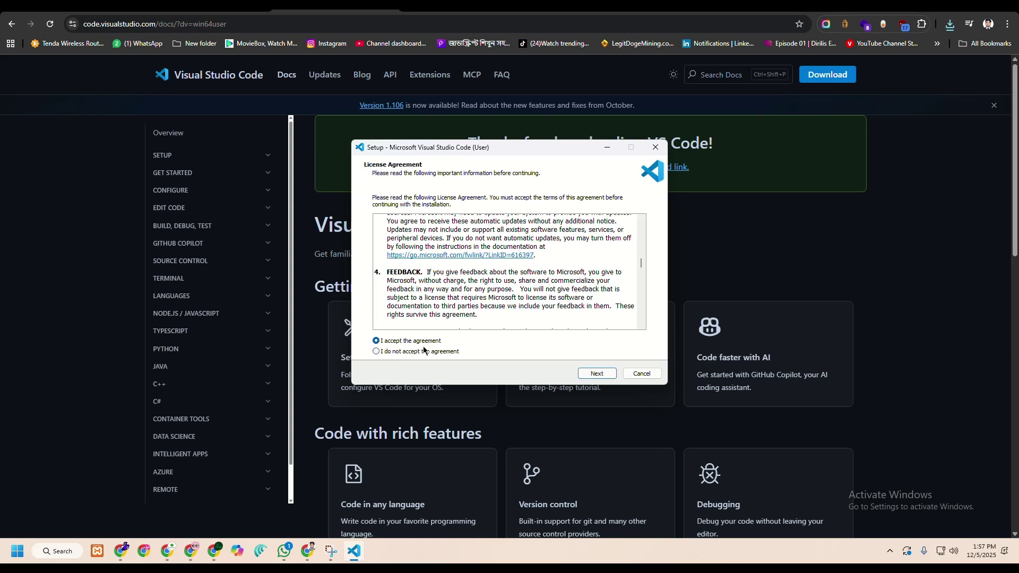
pyautogui.click(597, 374)
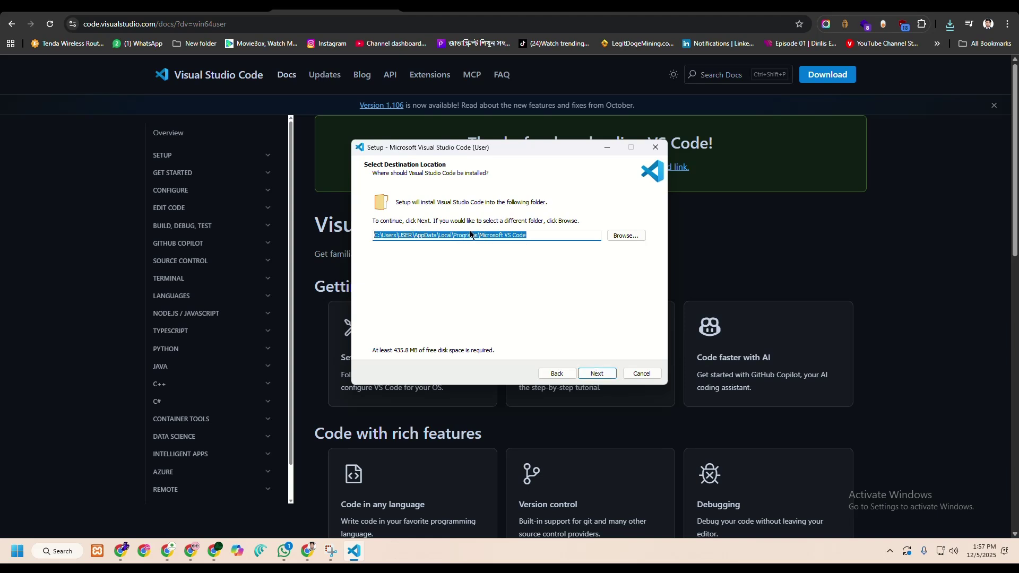
pyautogui.click(596, 374)
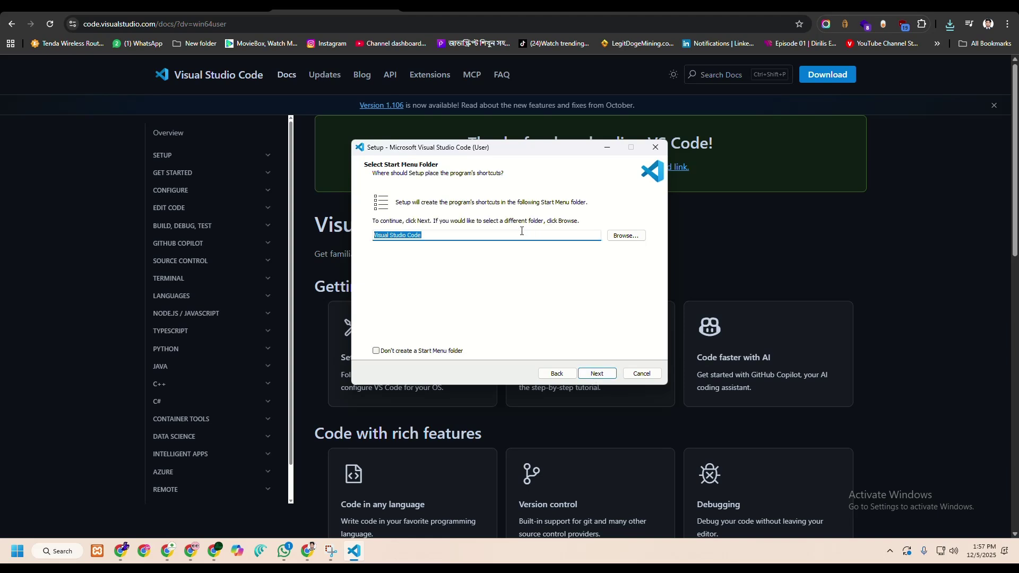
pyautogui.click(586, 374)
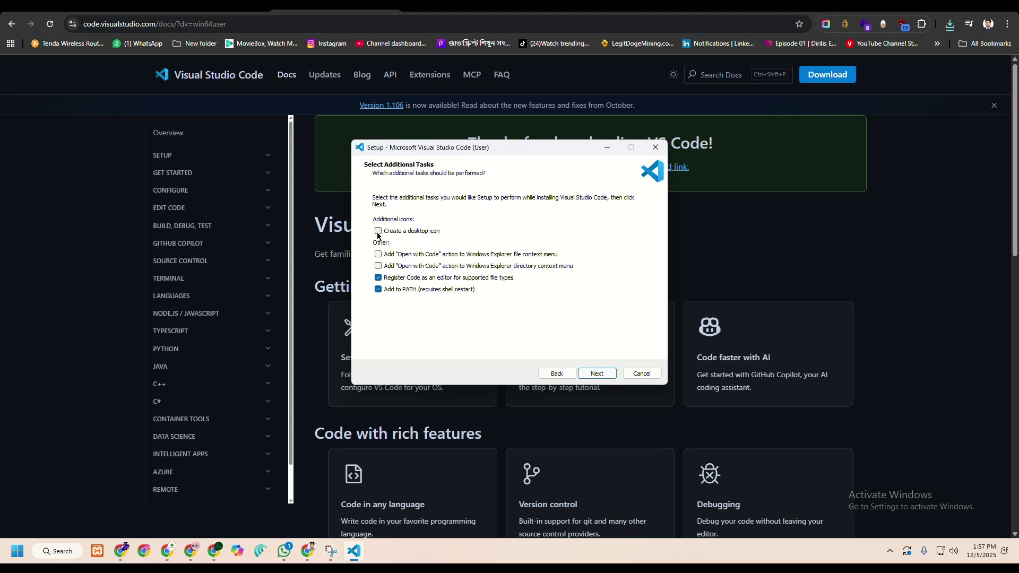
# - Enable the desktop icon and both "Open with Code" context menu actions, and install Visual Studio Code
pyautogui.click(377, 254)
pyautogui.click(378, 266)
pyautogui.click(377, 231)
pyautogui.click(597, 374)
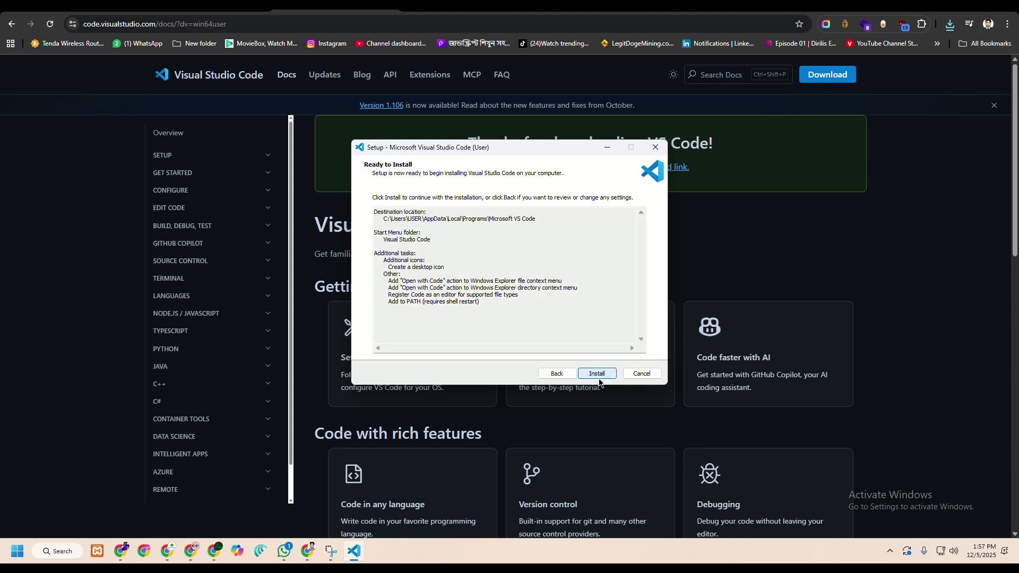
pyautogui.click(596, 375)
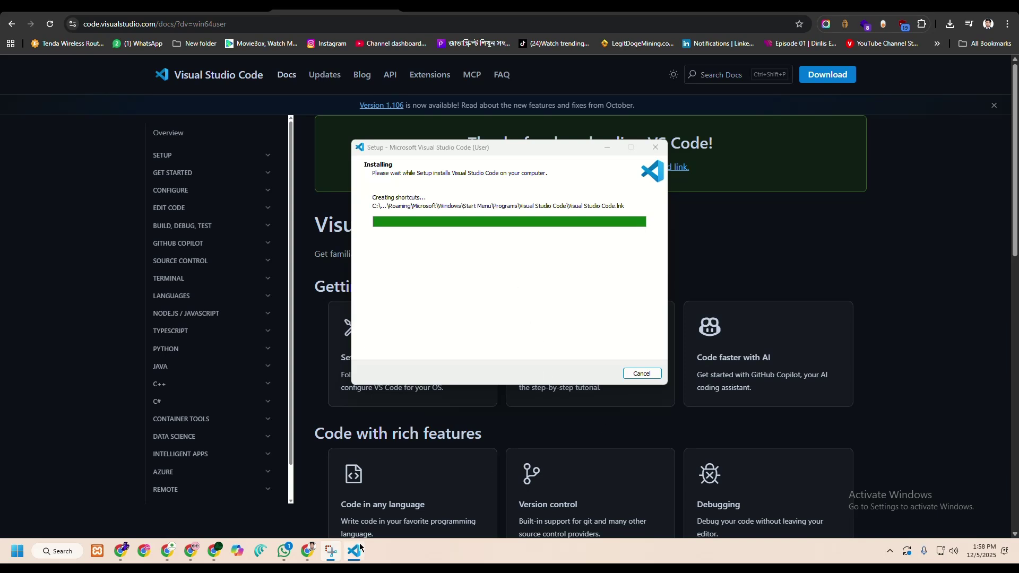
# - Finish the setup wizard with Launch Visual Studio Code enabled
pyautogui.moveTo(357, 552)
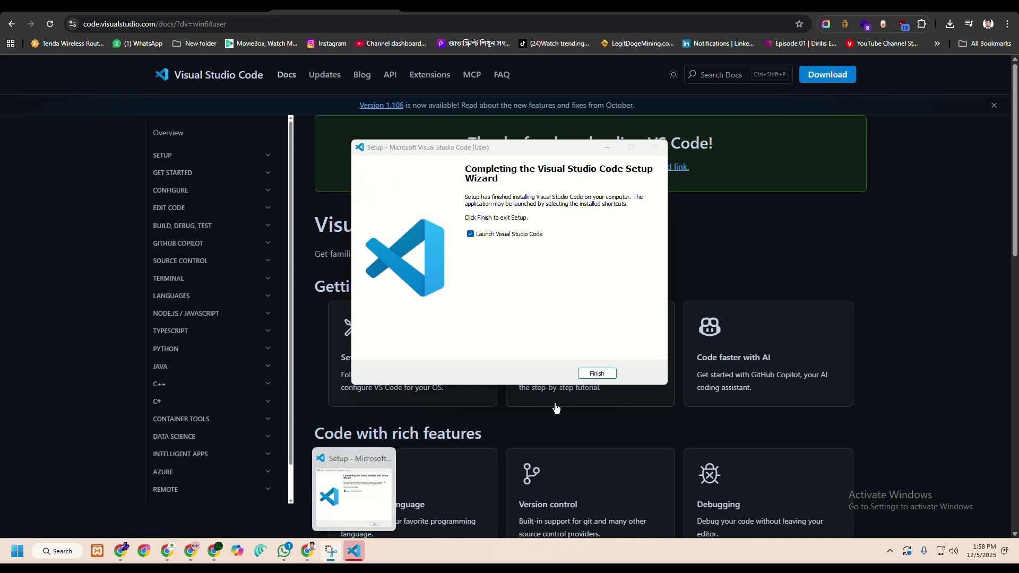
pyautogui.rightClick(353, 551)
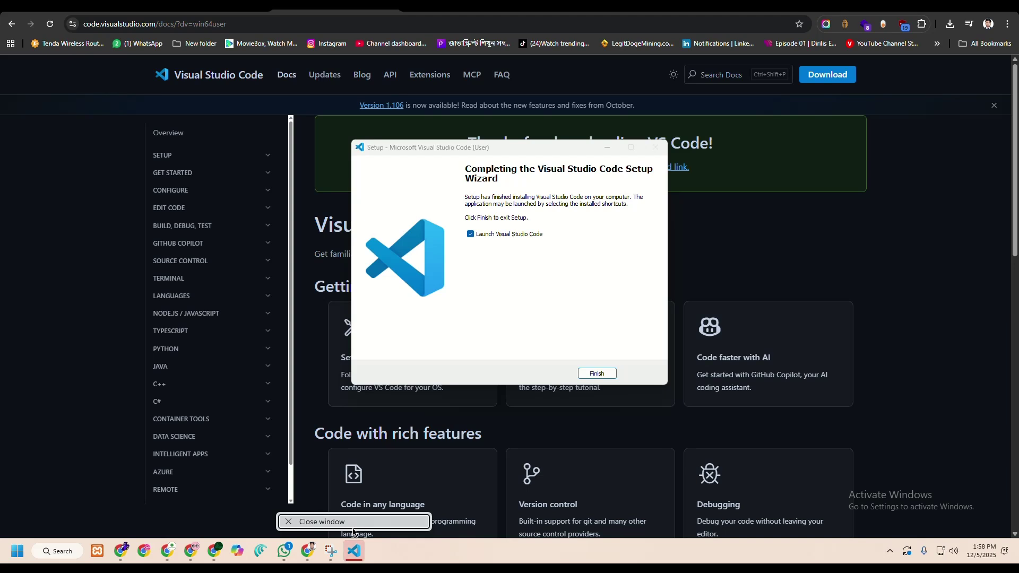
pyautogui.click(360, 522)
pyautogui.click(596, 376)
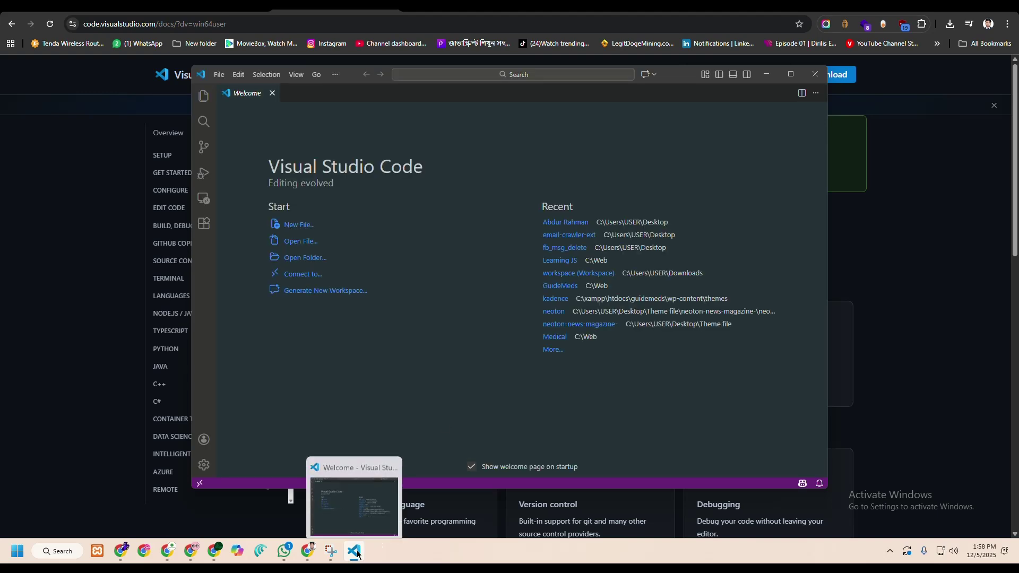
# - Move the Visual Studio Code icon ahead of the other taskbar apps and pin it to the taskbar
pyautogui.moveTo(355, 551); pyautogui.dragTo(87, 537)
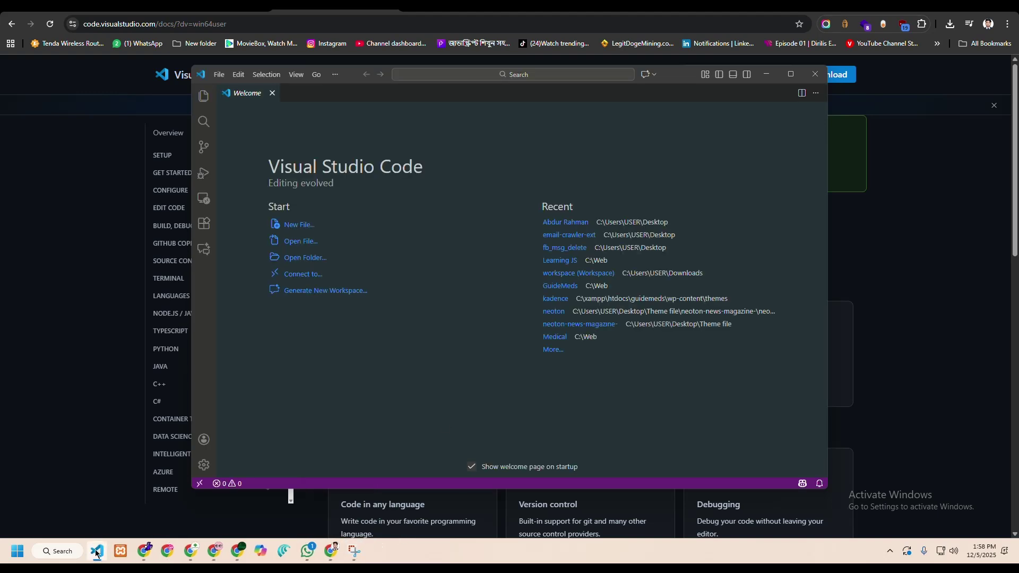
pyautogui.moveTo(96, 553)
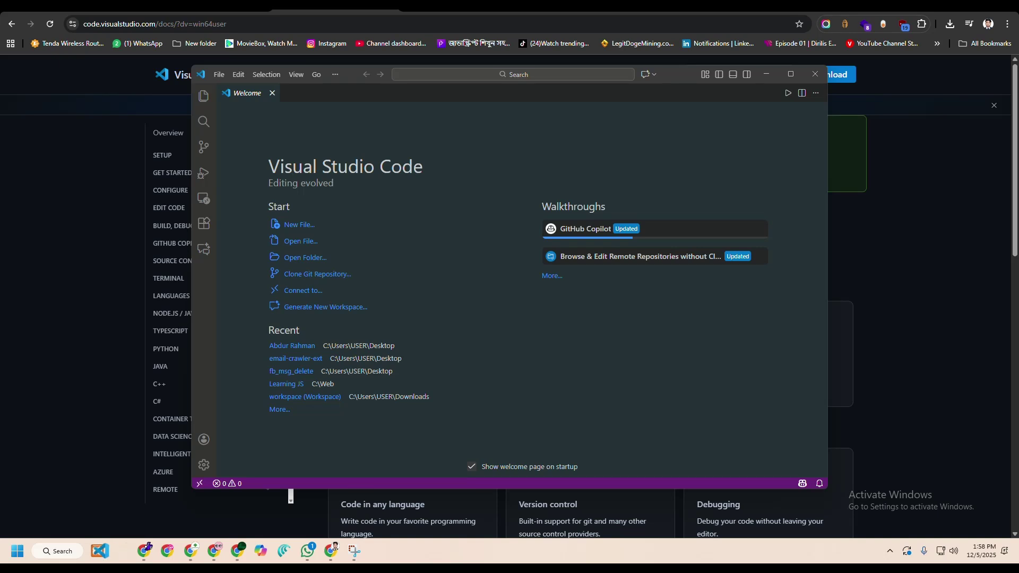
pyautogui.rightClick(102, 556)
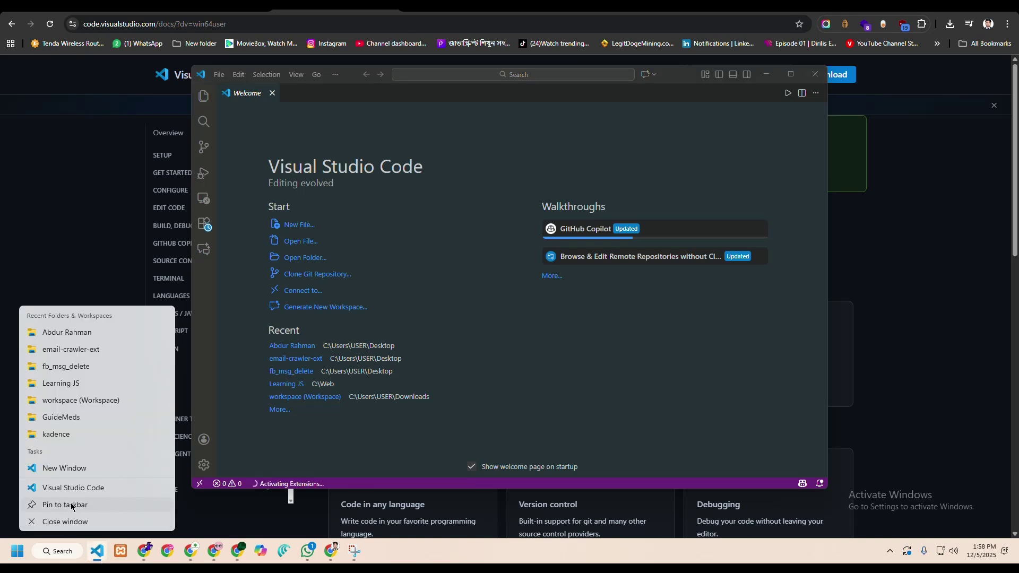
pyautogui.click(72, 506)
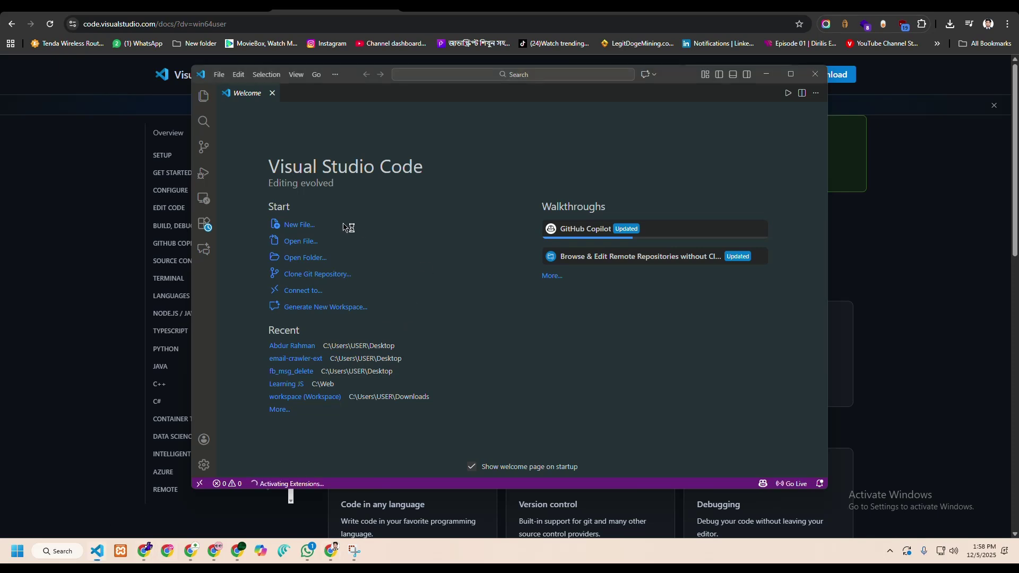
# - Show the Explorer in the enlarged Visual Studio Code window, close the Welcome page, and leave full screen
pyautogui.click(791, 74)
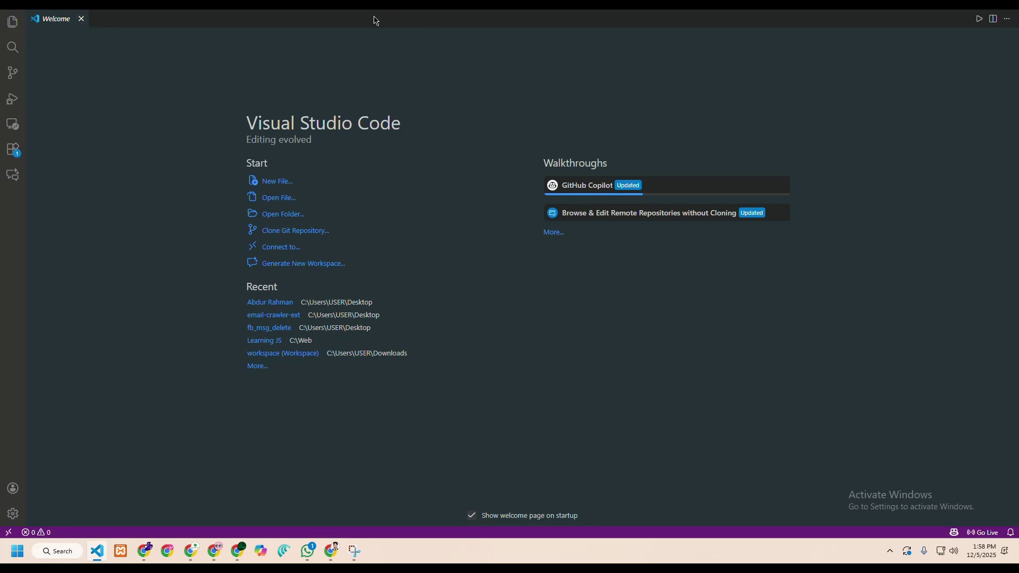
pyautogui.click(13, 22)
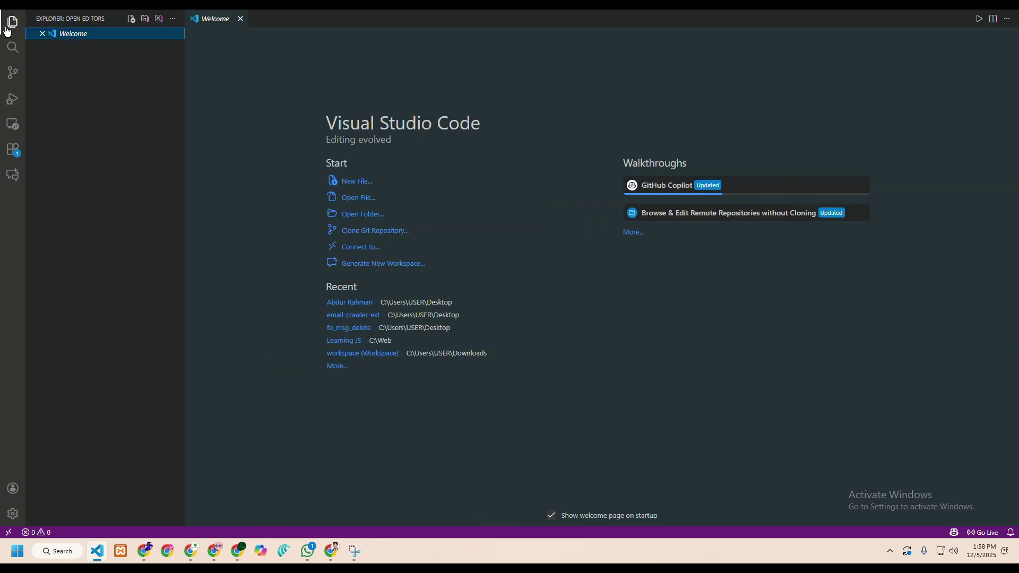
pyautogui.click(43, 34)
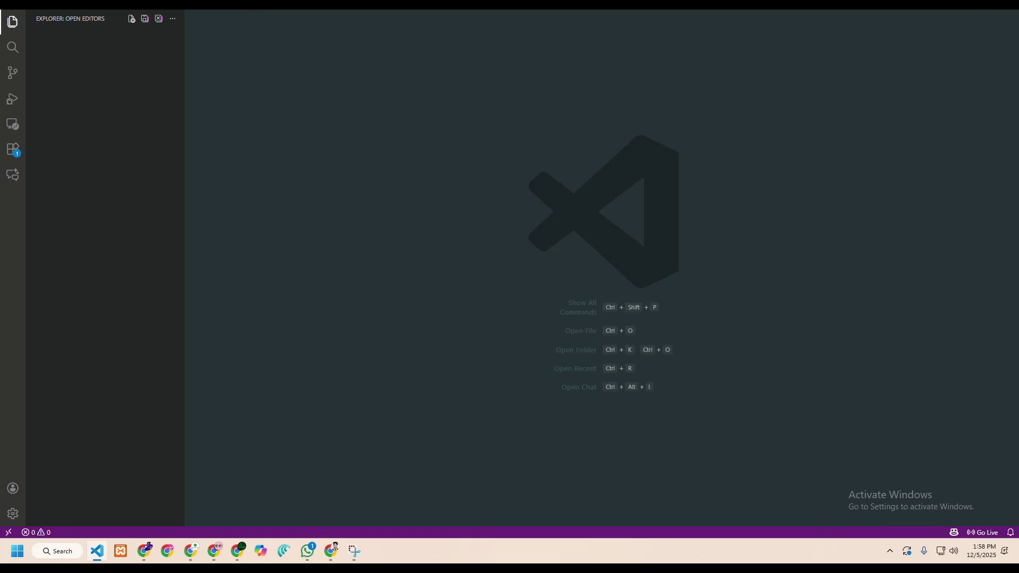
pyautogui.press('F11')
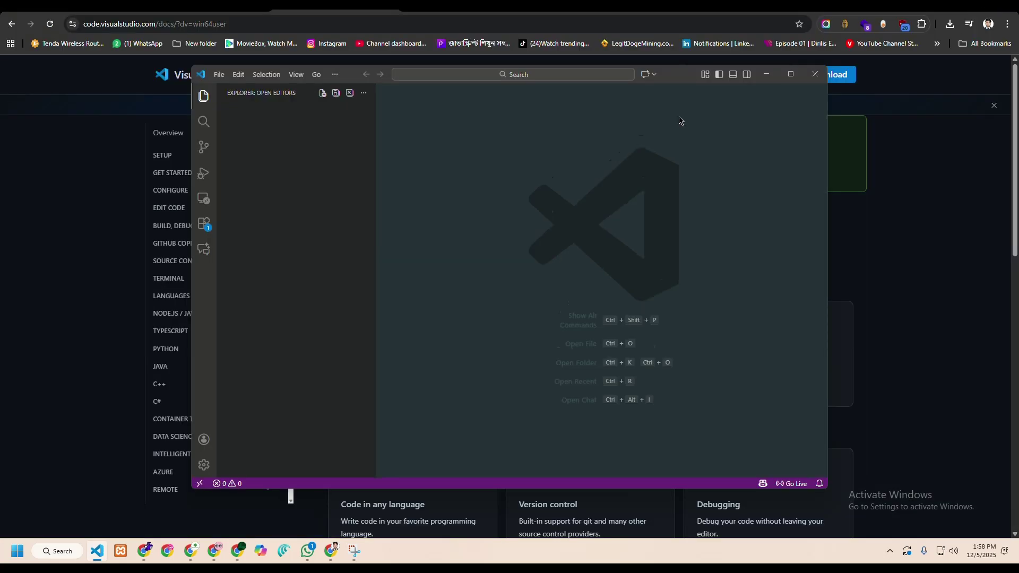
# - Create a new file named htmi.html in the USER folder
pyautogui.click(224, 78)
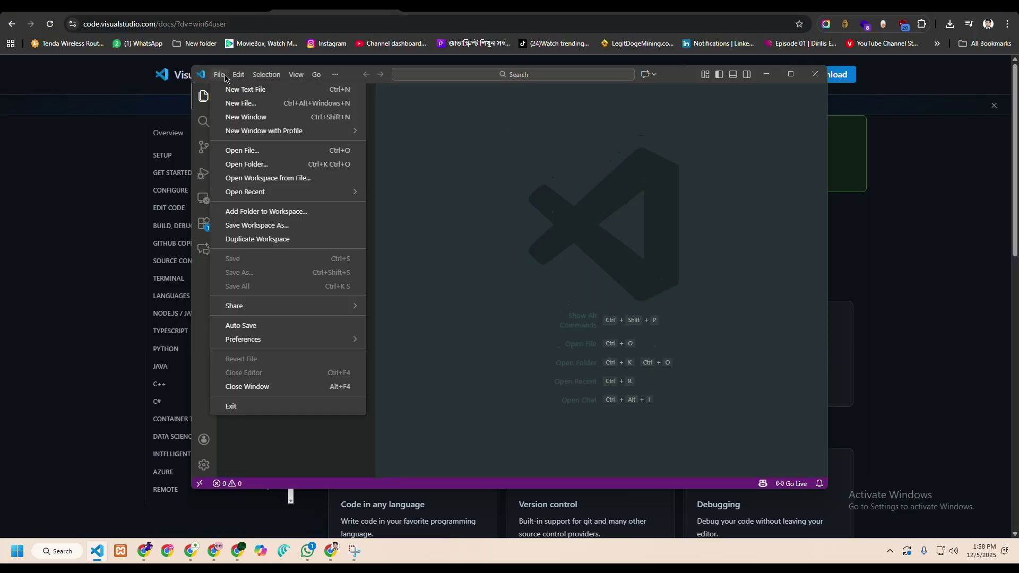
pyautogui.click(265, 106)
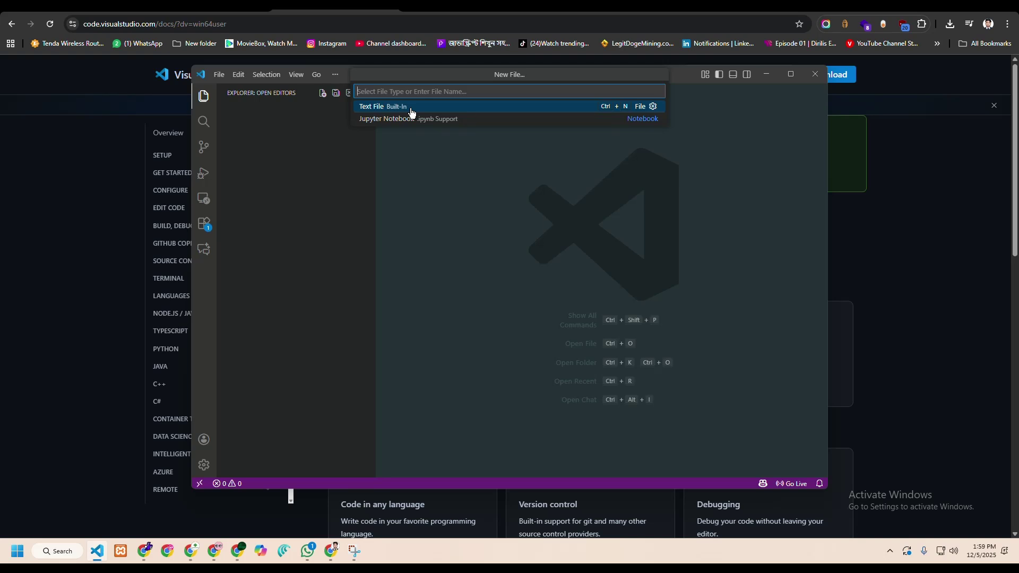
pyautogui.write('htmi')
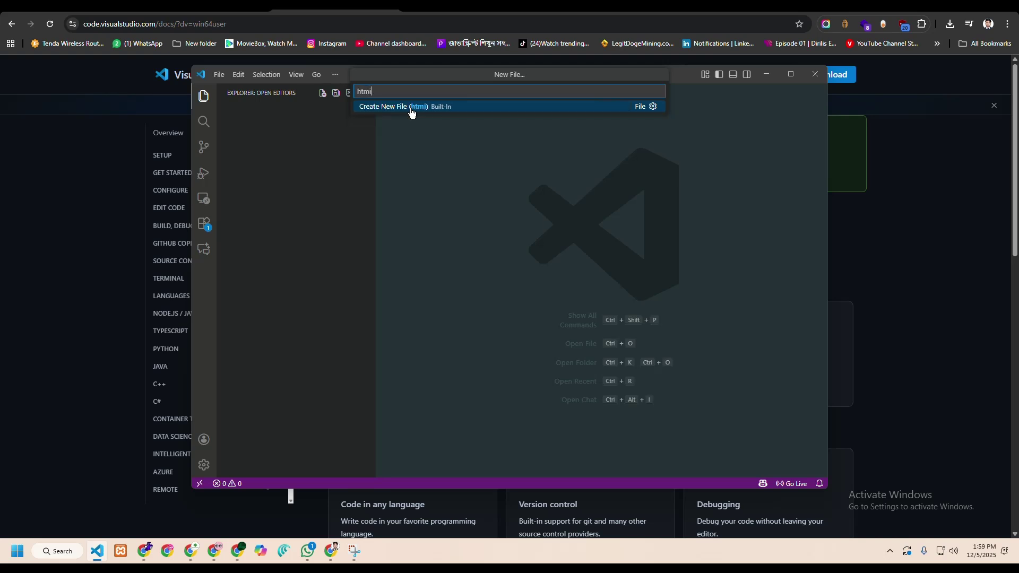
pyautogui.write('.html')
pyautogui.click(411, 109)
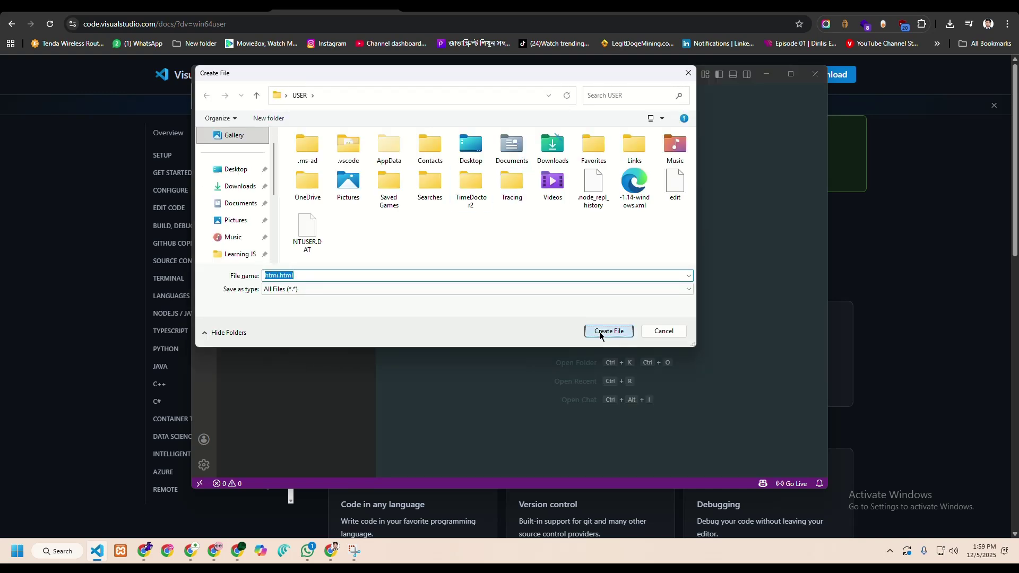
pyautogui.click(600, 331)
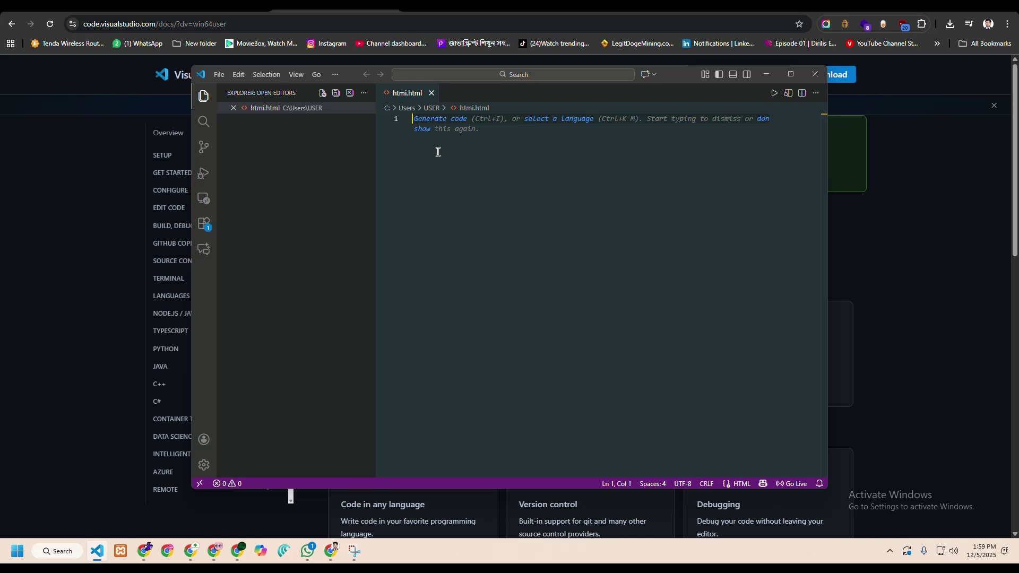
# - Expand the "!" abbreviation into the HTML boilerplate and enclose device-width in the viewport meta tag in angle brackets
pyautogui.write('!')
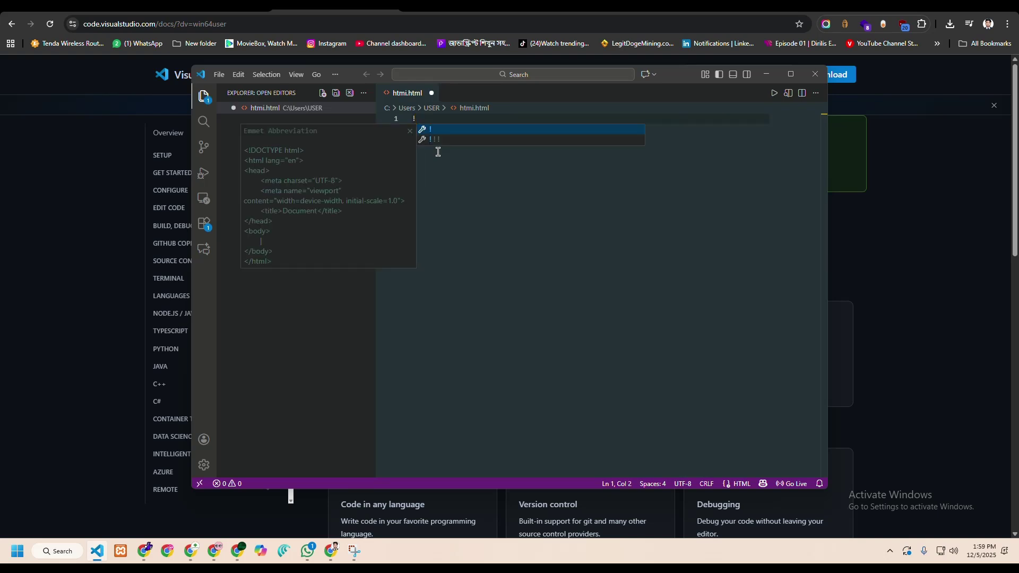
pyautogui.press('Return')
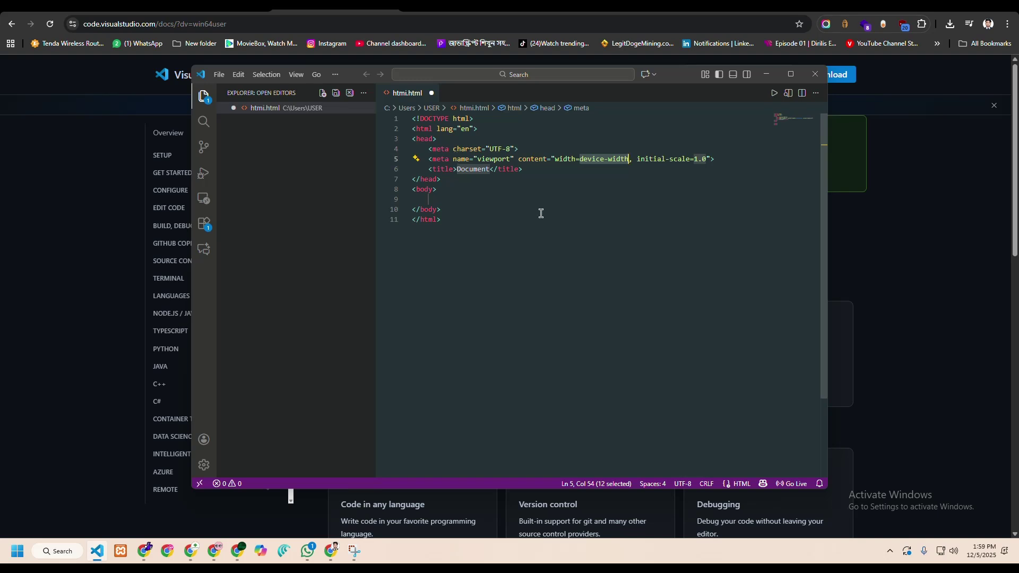
pyautogui.write('<')
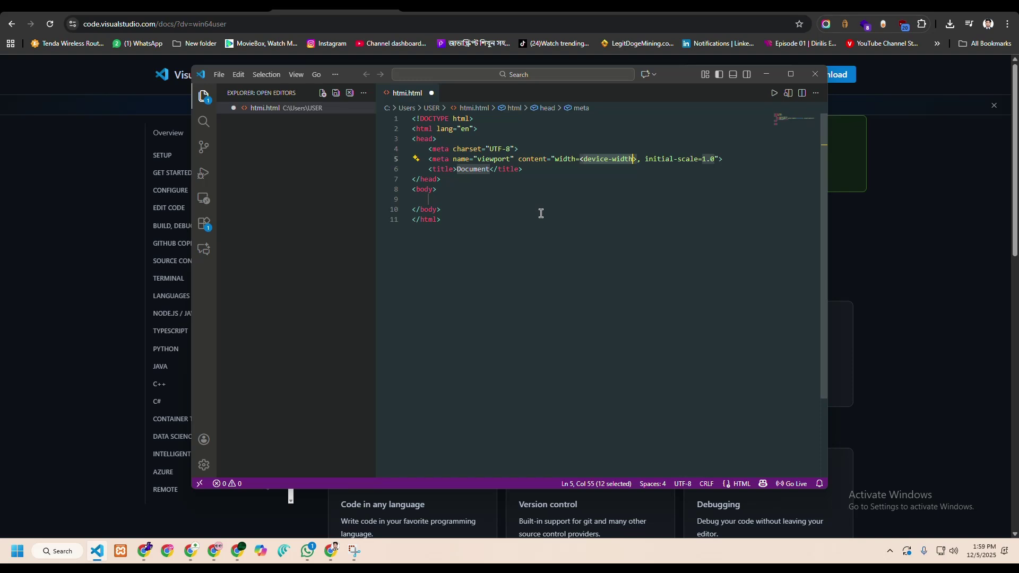
# - Add the paragraph <p>Hello, World!</p> inside the body using the inline suggestion, and dismiss the public code notification
pyautogui.click(429, 199)
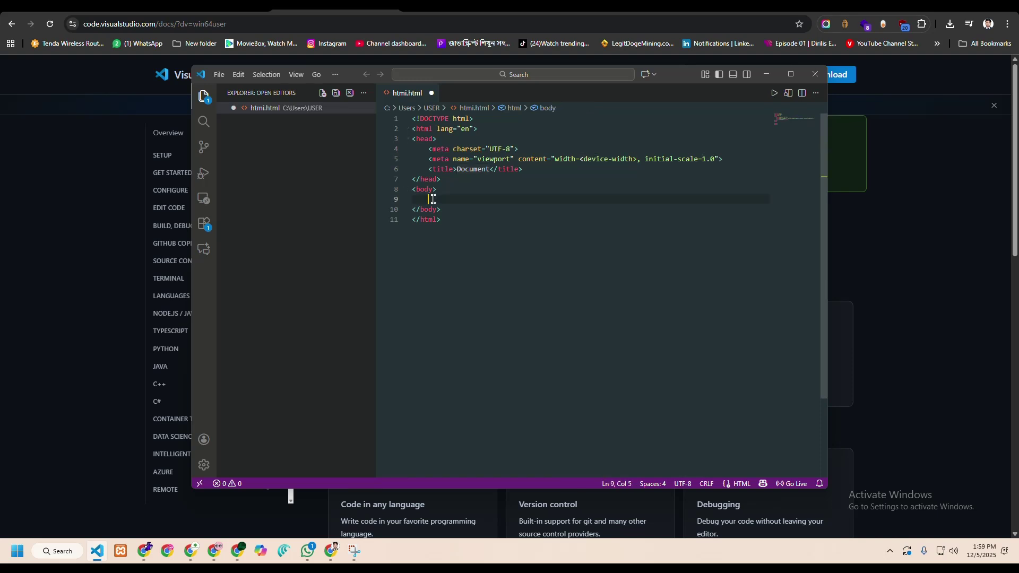
pyautogui.write('<p')
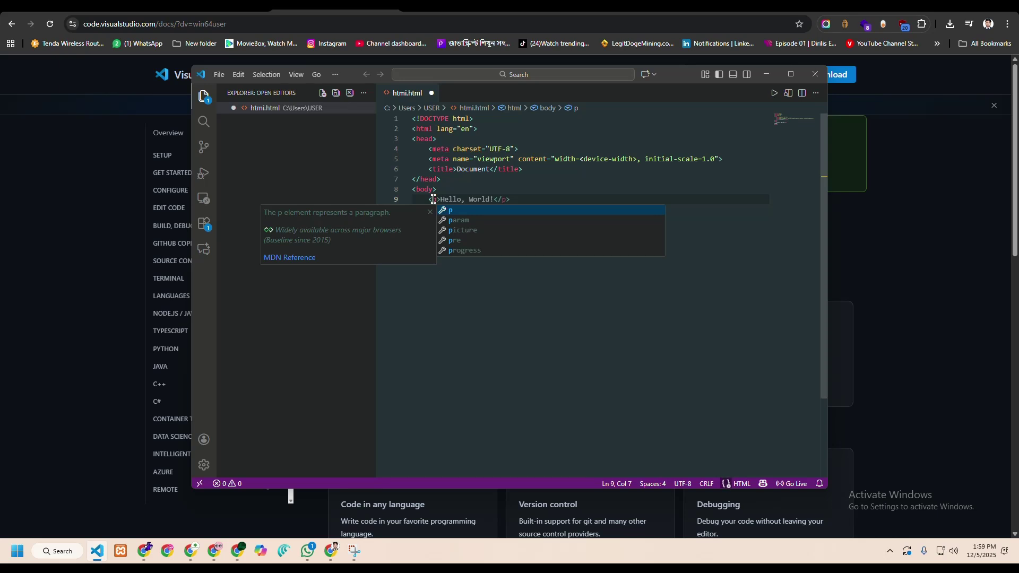
pyautogui.press('Escape')
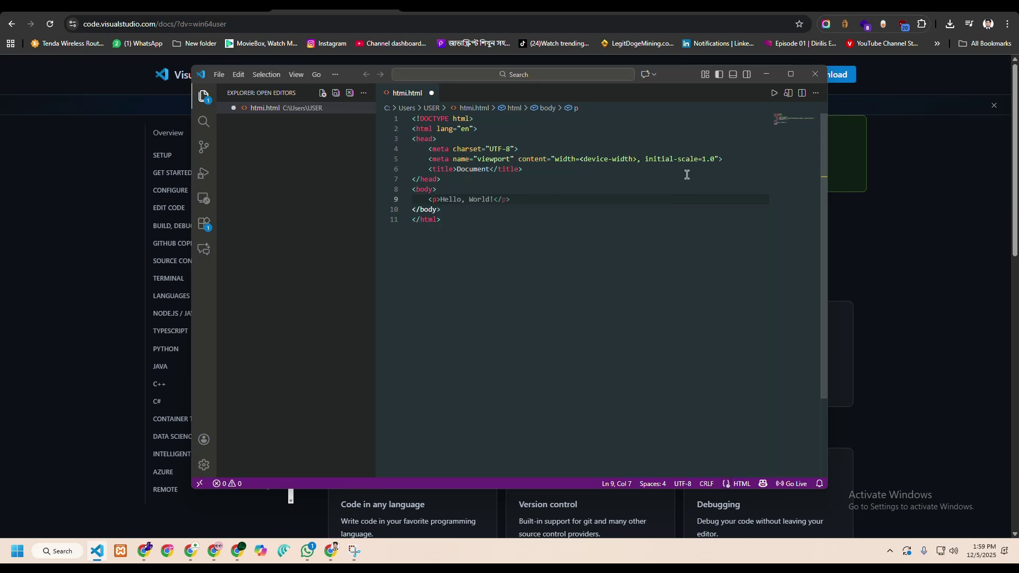
pyautogui.press('Tab')
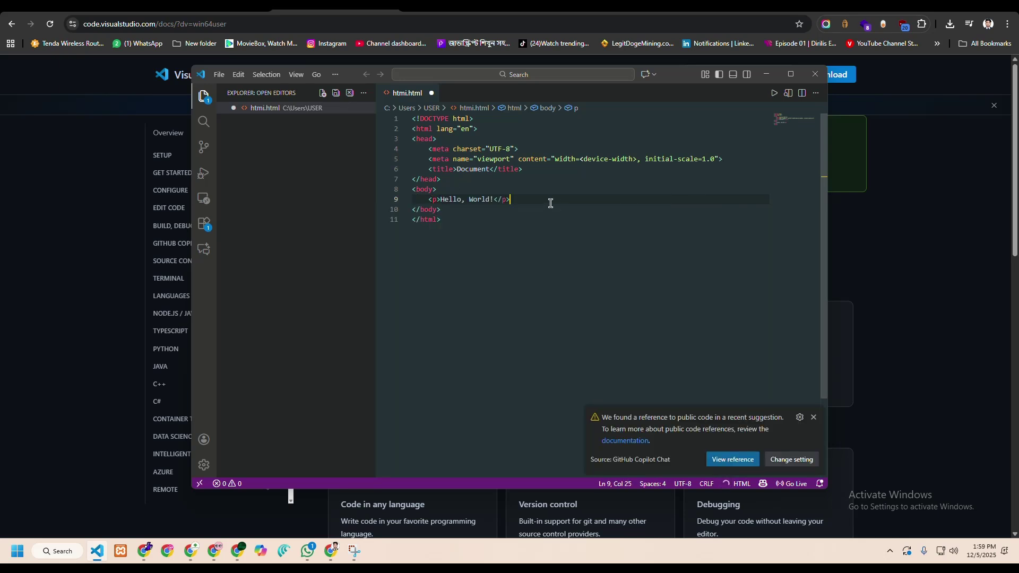
pyautogui.click(814, 417)
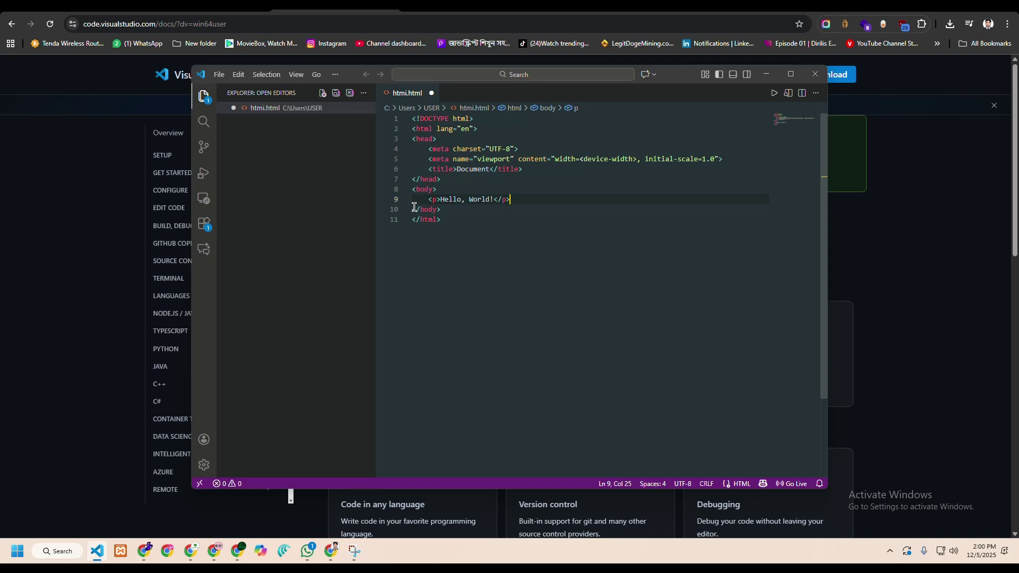
# - Save htmi.html and try to open it with Live Server
pyautogui.hotkey('ctrl', 's')
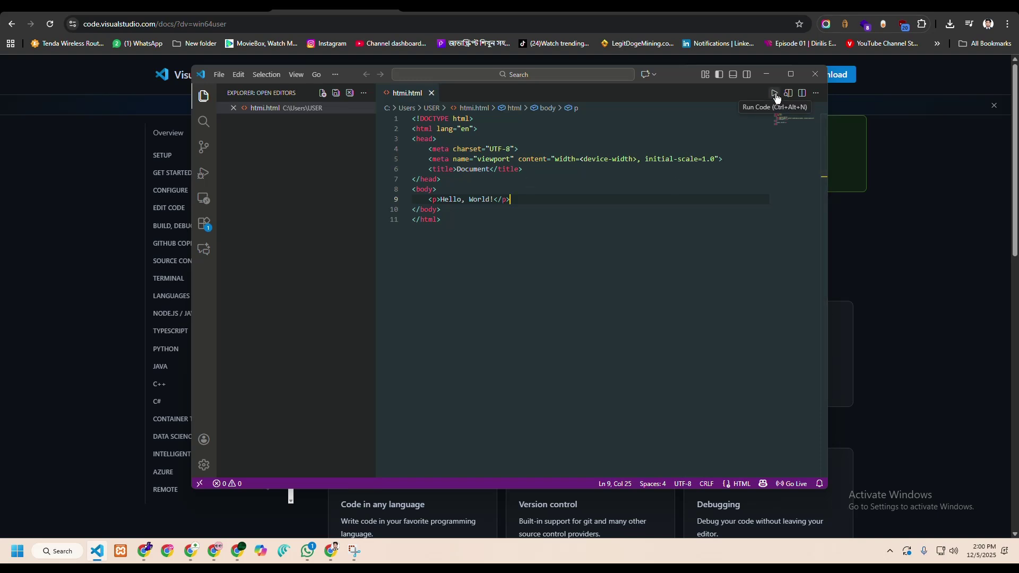
pyautogui.rightClick(503, 250)
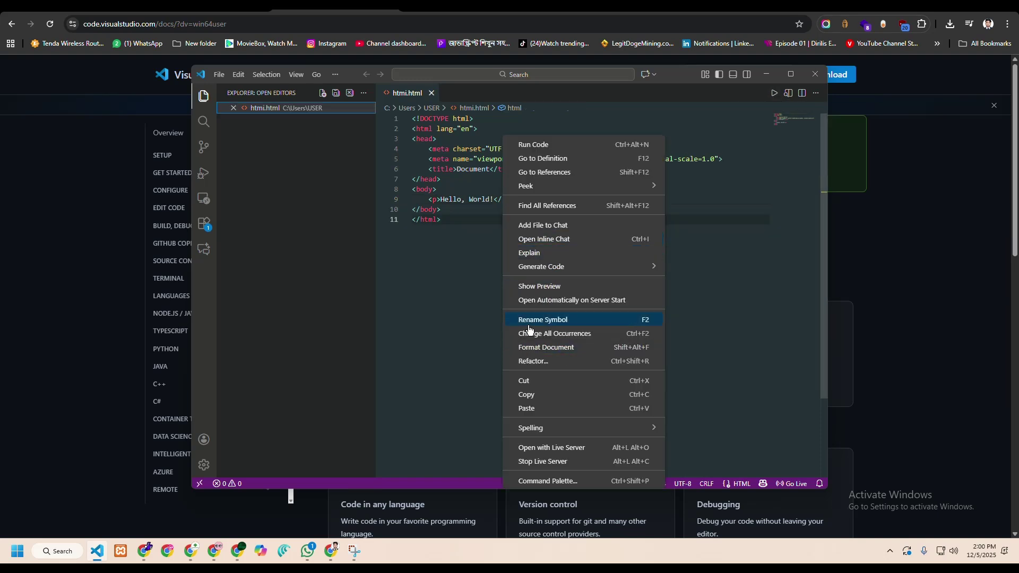
pyautogui.click(551, 447)
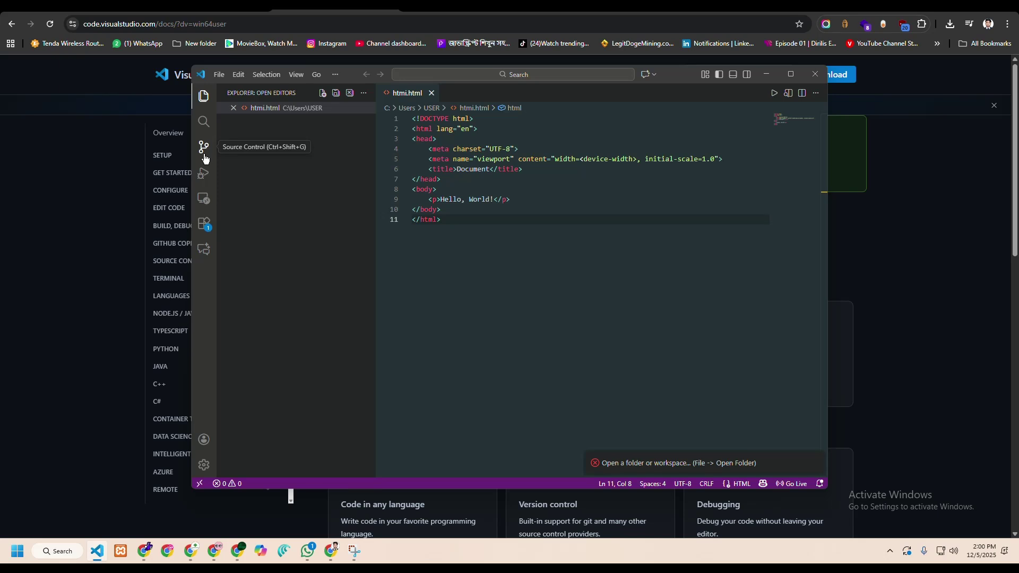
# - Search the extensions marketplace for "live" and examine the details of the Live Server and Live Preview extensions
pyautogui.click(207, 219)
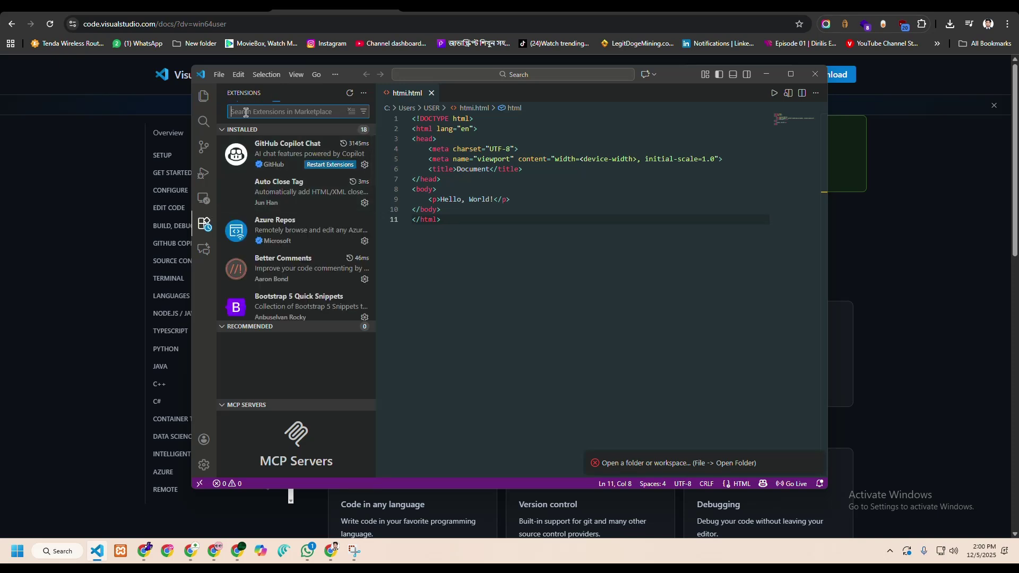
pyautogui.write('live')
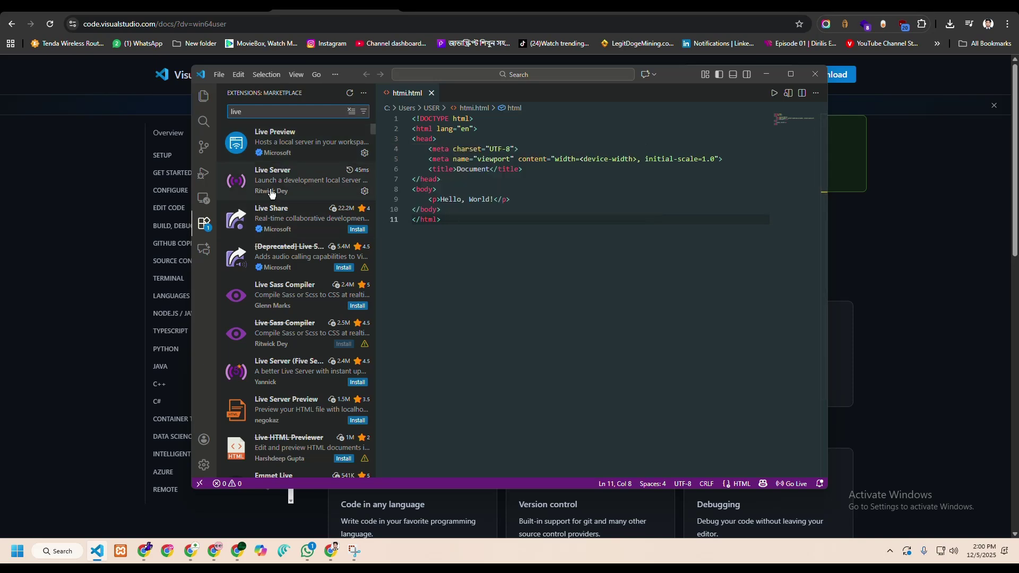
pyautogui.click(271, 174)
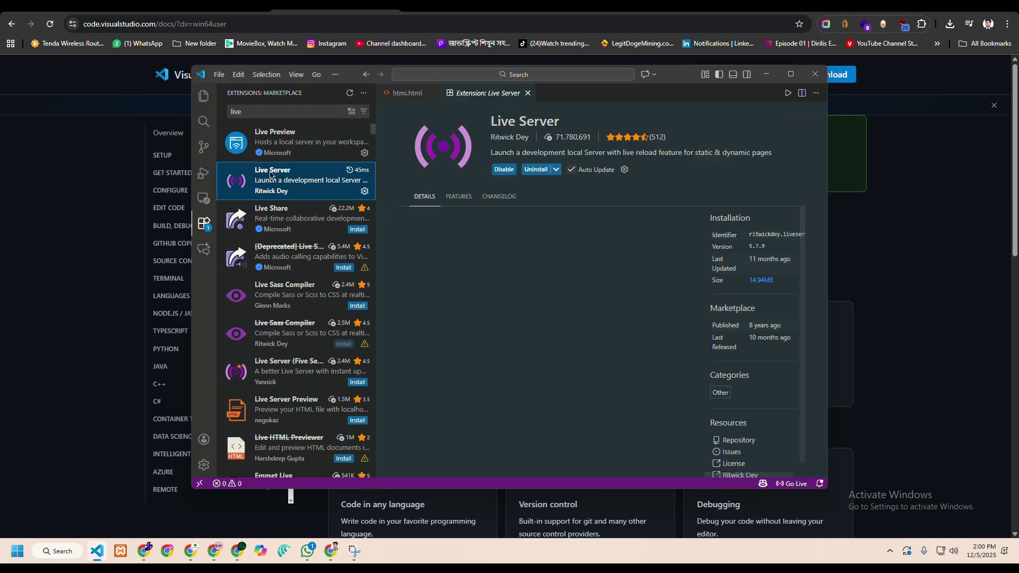
pyautogui.moveTo(276, 143)
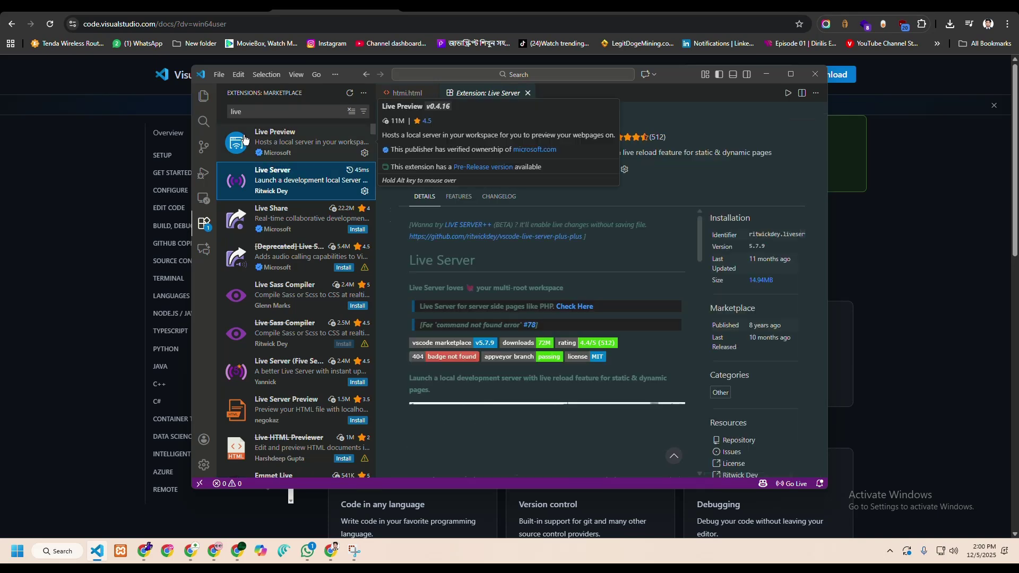
pyautogui.moveTo(295, 166)
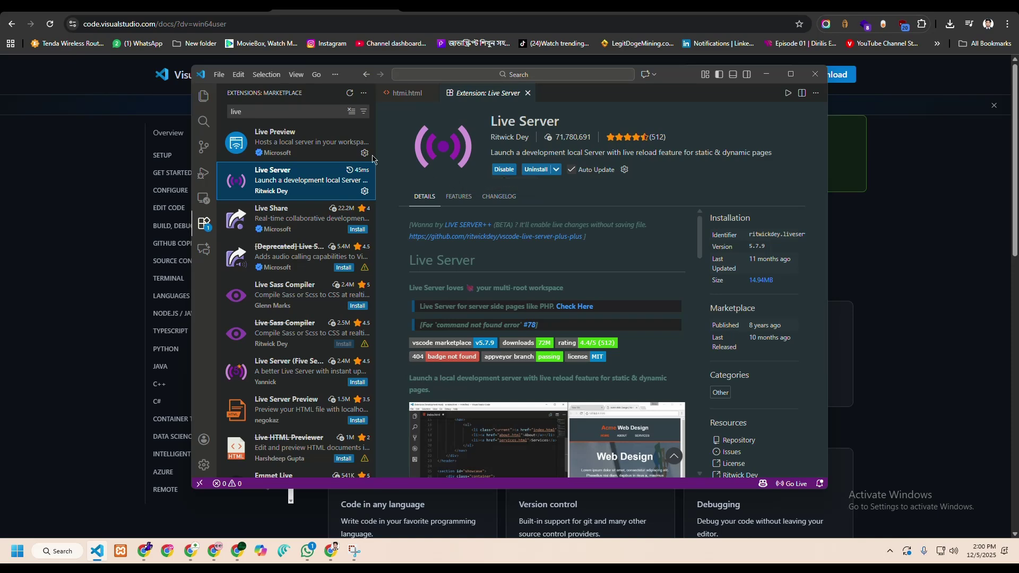
pyautogui.click(302, 151)
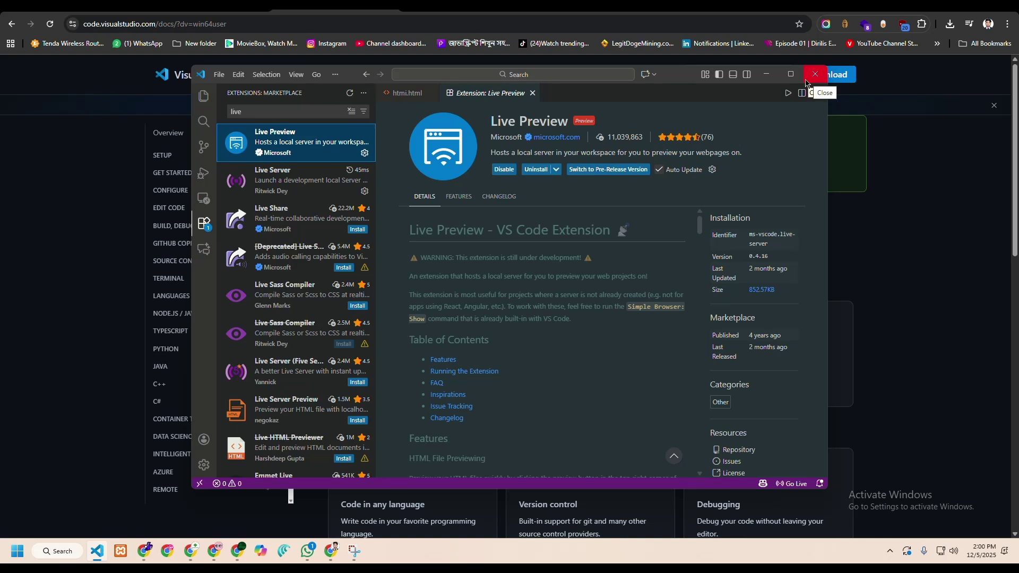
pyautogui.moveTo(800, 85)
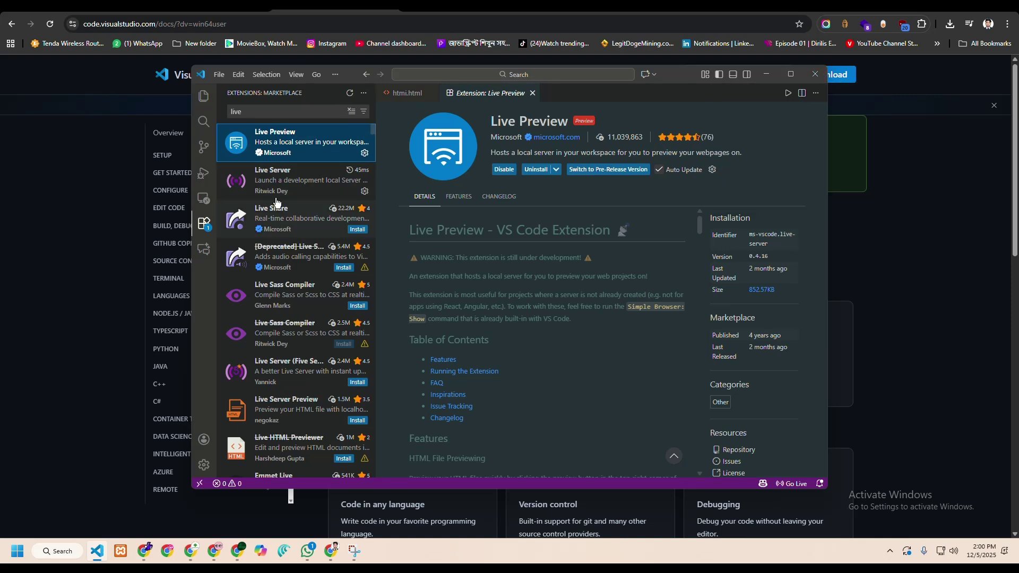
pyautogui.click(254, 180)
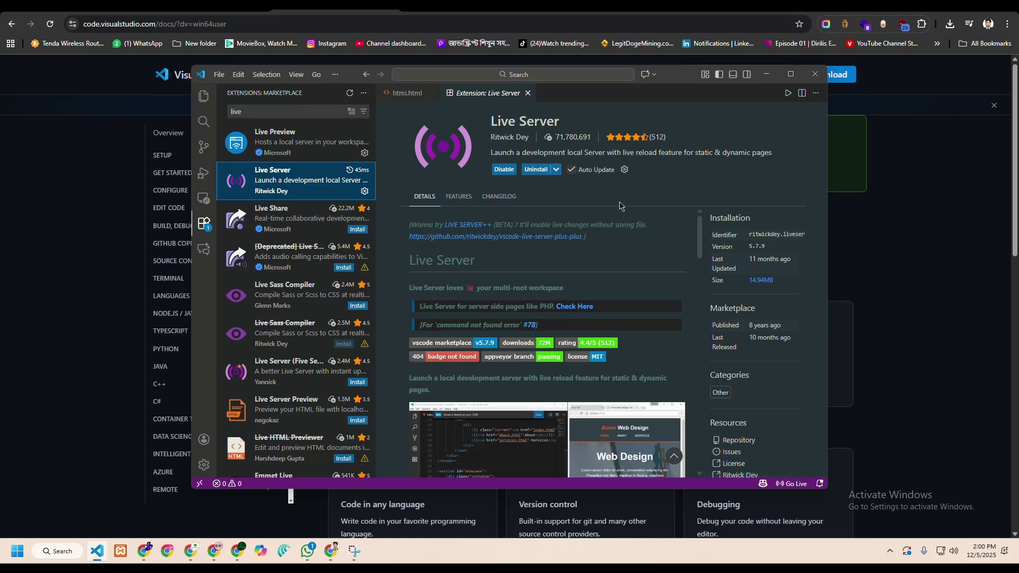
pyautogui.scroll(-3, 616, 218)
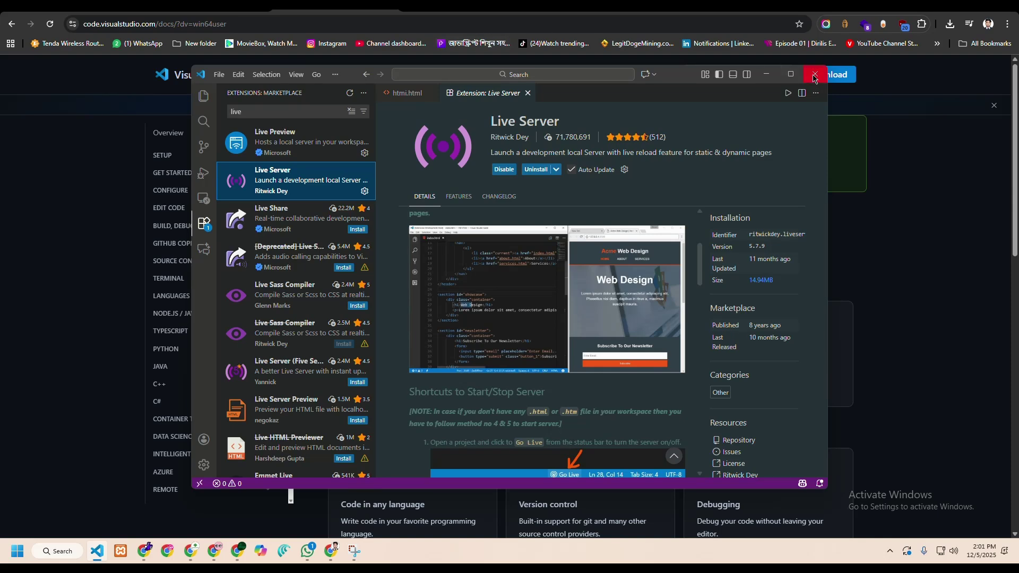
# - Close the Visual Studio Code window and relaunch the program
pyautogui.click(815, 74)
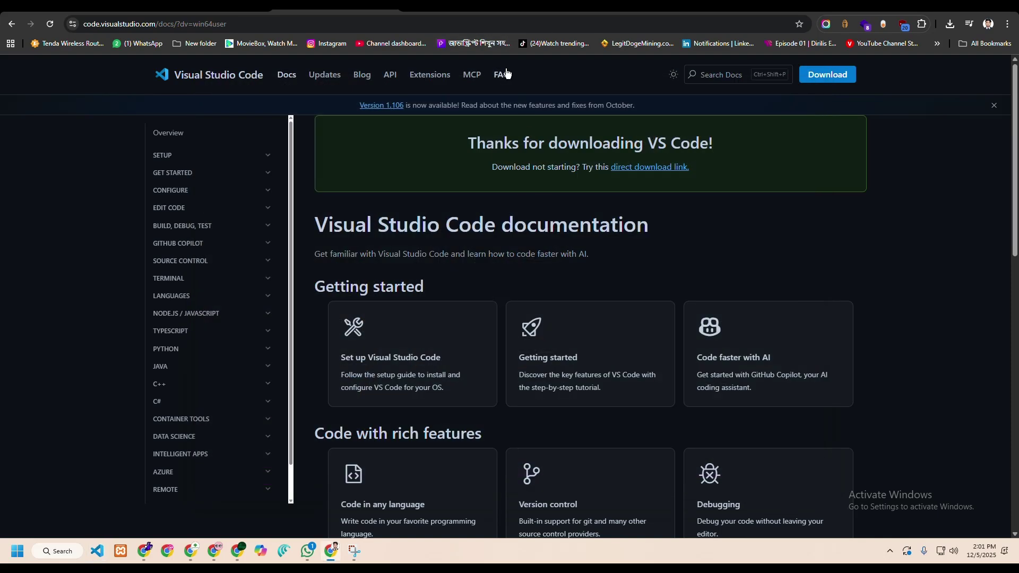
pyautogui.click(100, 543)
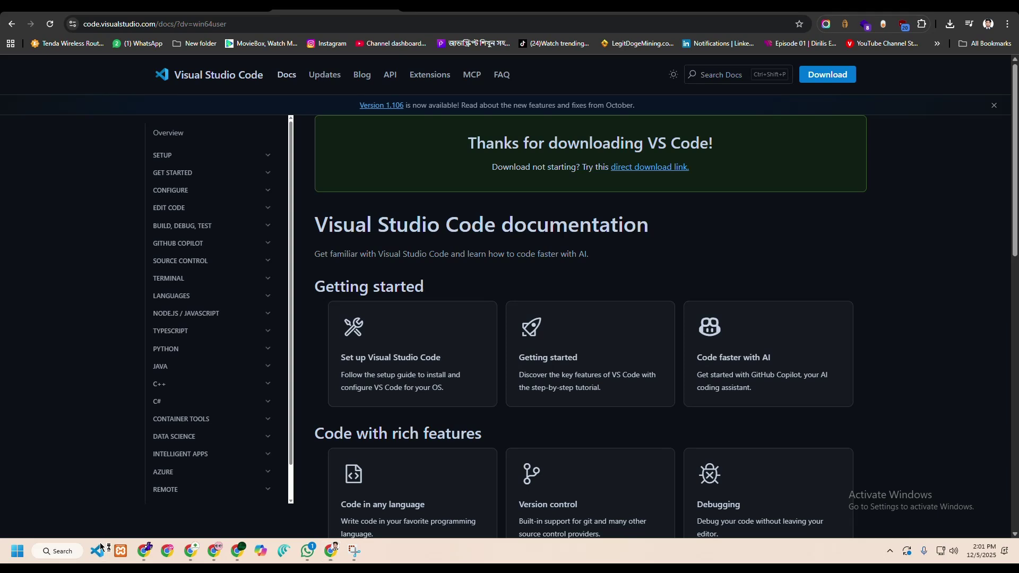